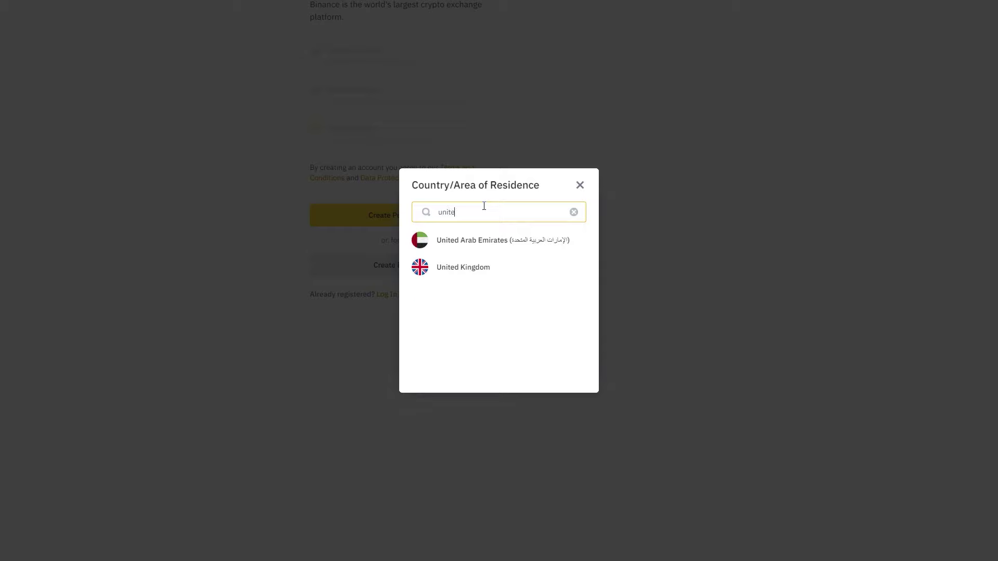
Select United Kingdom as the country of residence and confirm it.
{"action": "type", "text": "ed"}
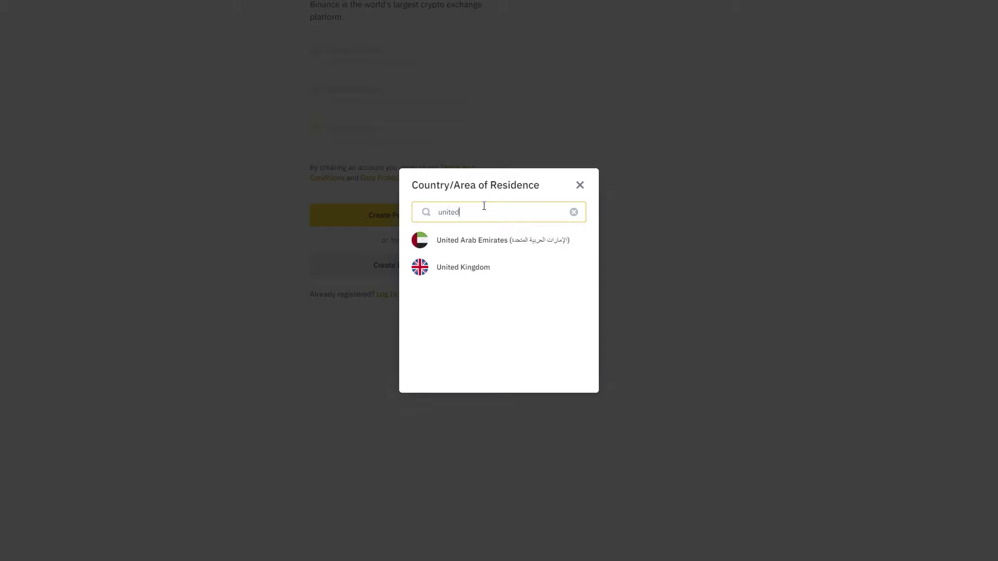
{"action": "left_click", "coordinate": [470, 265]}
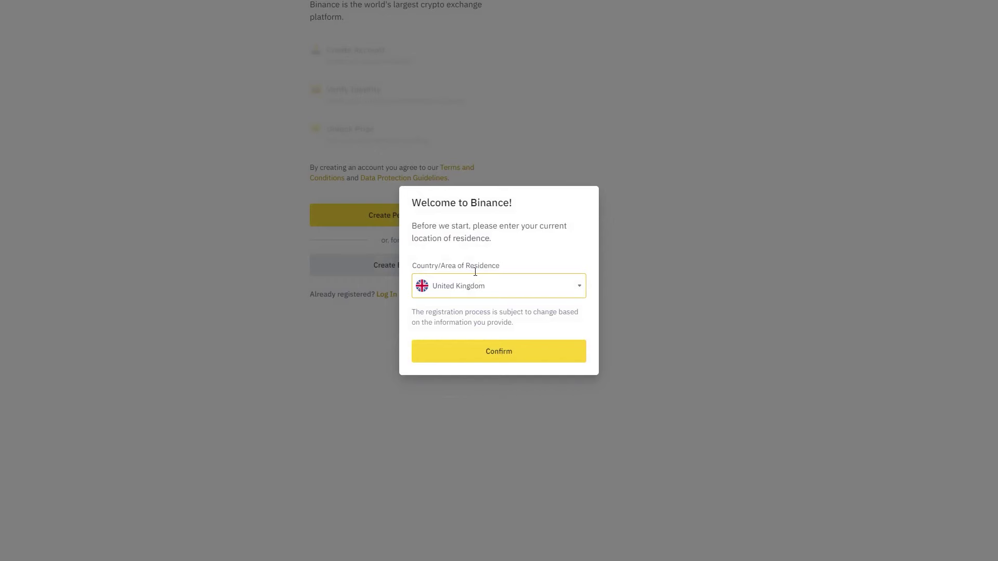
{"action": "left_click", "coordinate": [508, 362]}
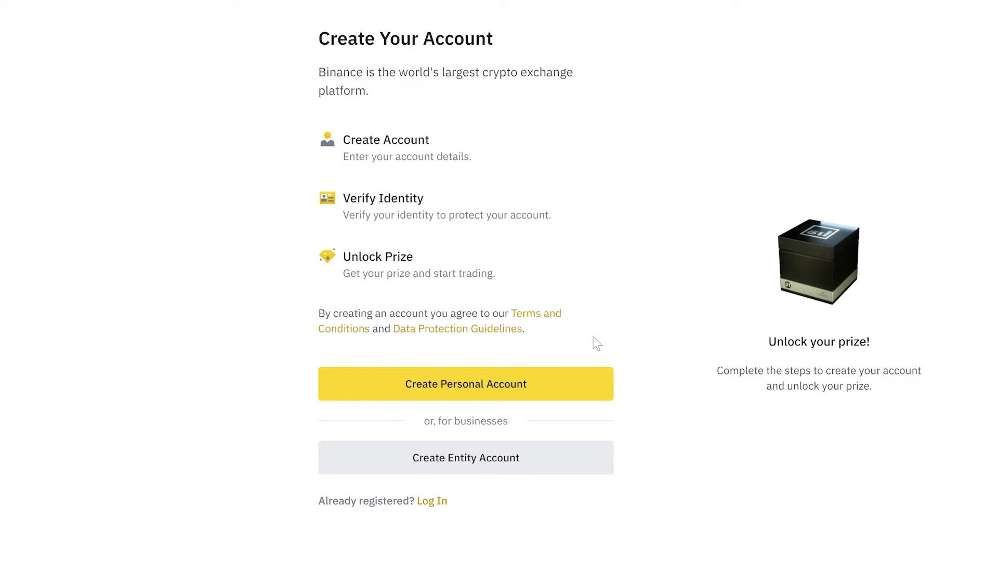
Fill in the email address and account password for a personal account, opting into email updates.
{"action": "left_click", "coordinate": [550, 384]}
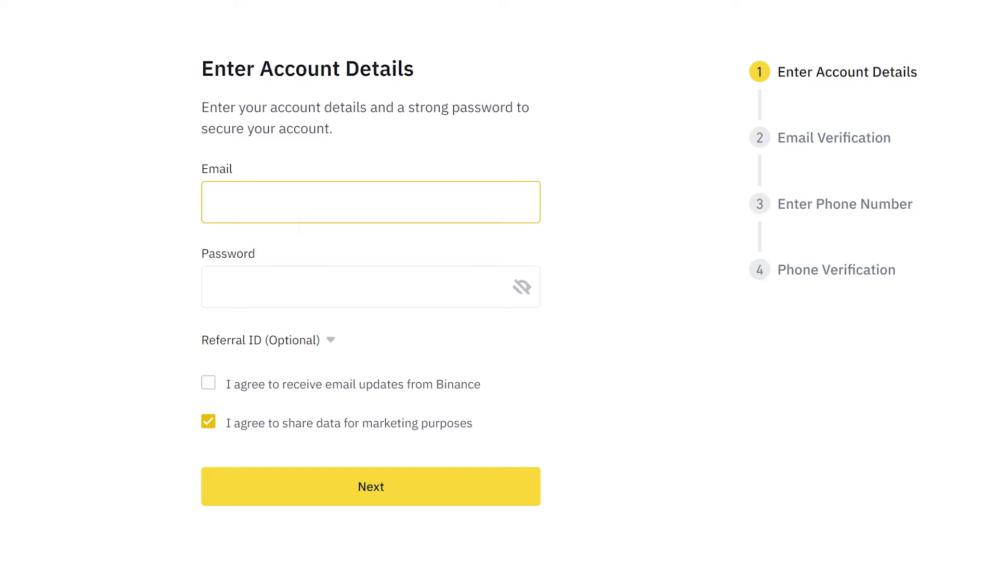
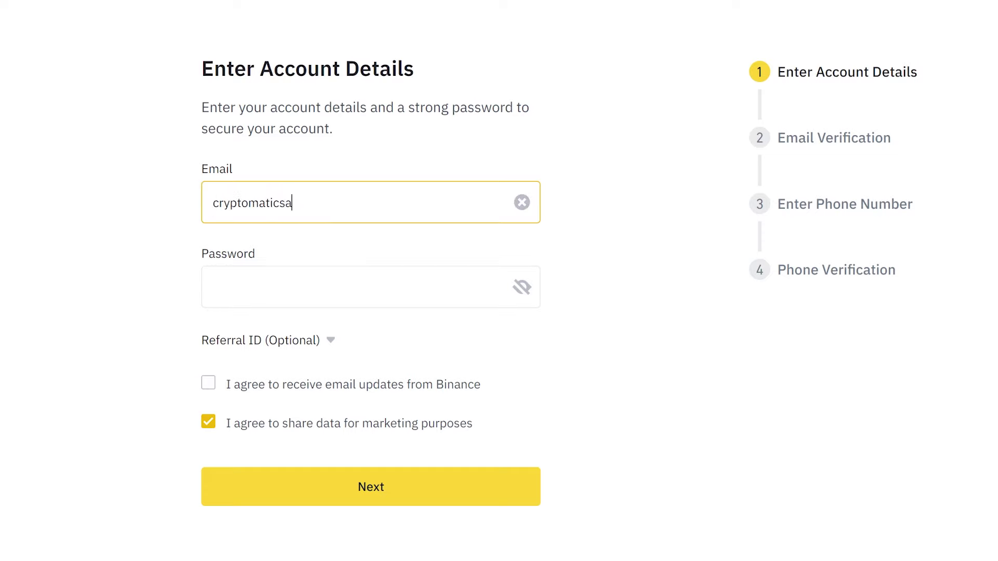
{"action": "key", "text": "Tab"}
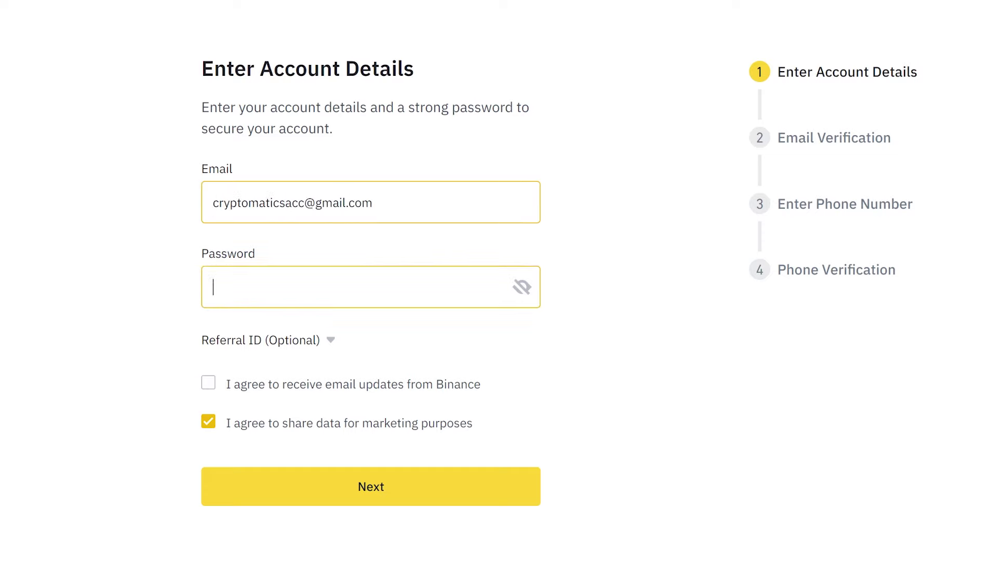
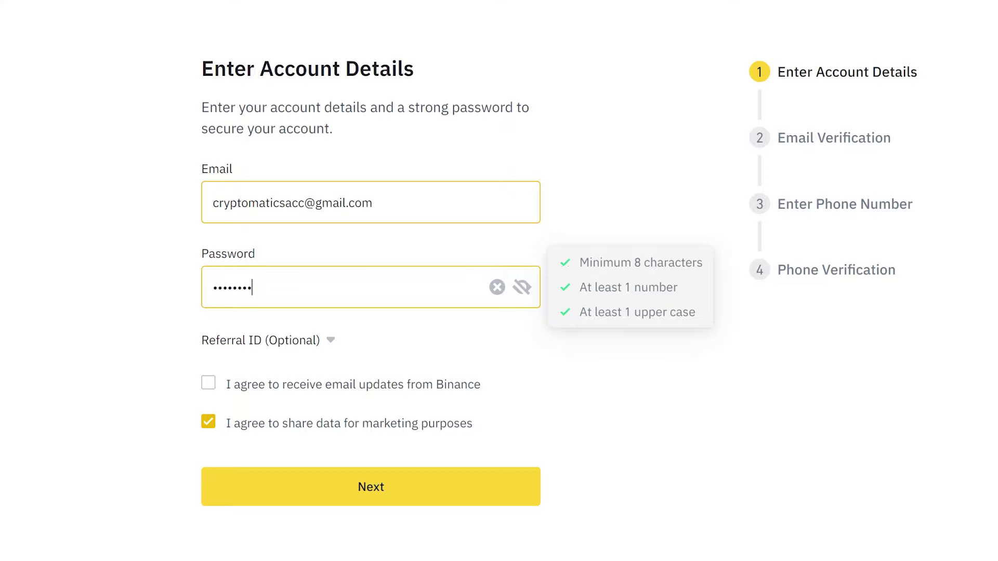
{"action": "left_click", "coordinate": [345, 384]}
{"action": "left_click", "coordinate": [369, 485]}
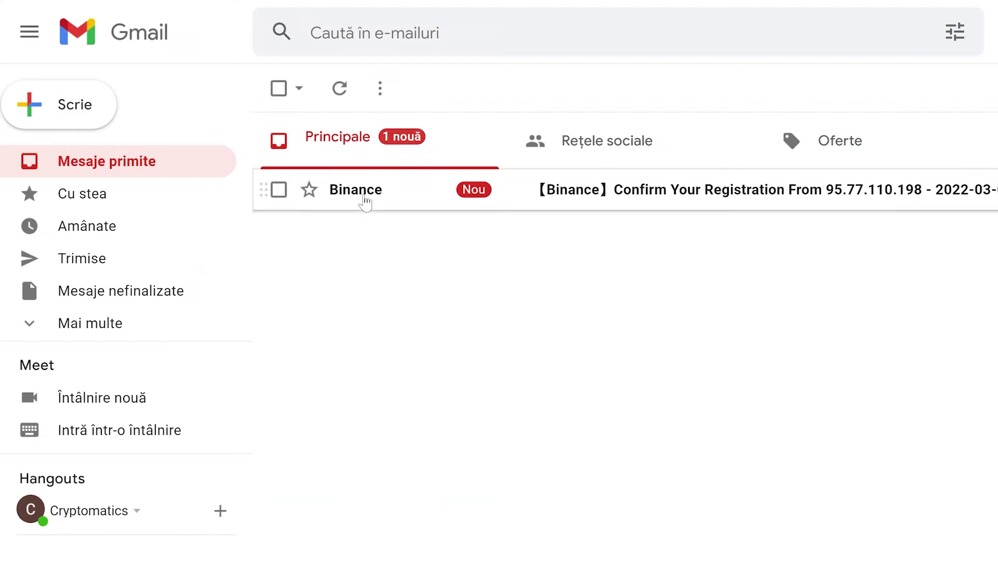
Verify the email by pasting the code from the Binance confirmation email.
{"action": "left_click", "coordinate": [396, 205]}
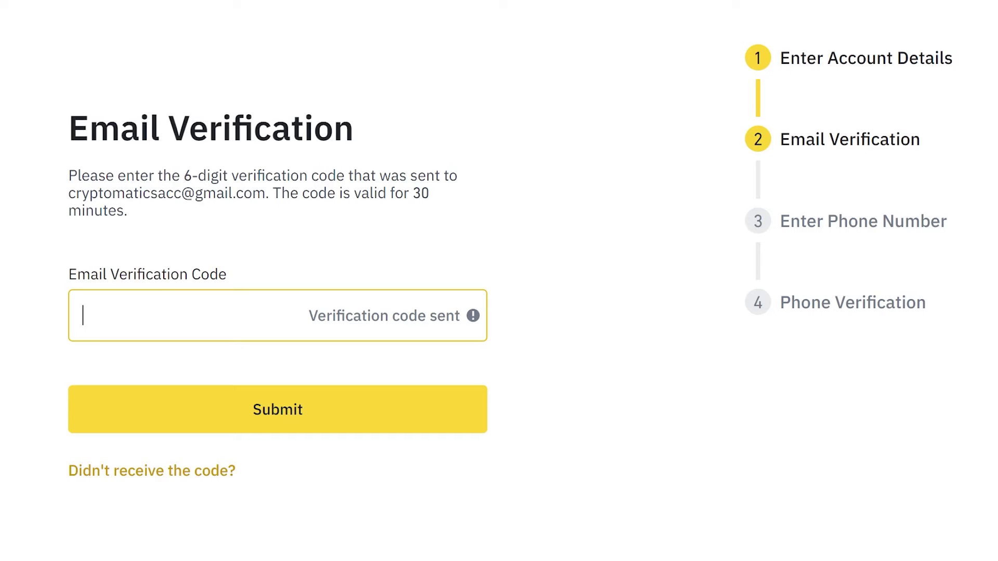
{"action": "left_click", "coordinate": [266, 415]}
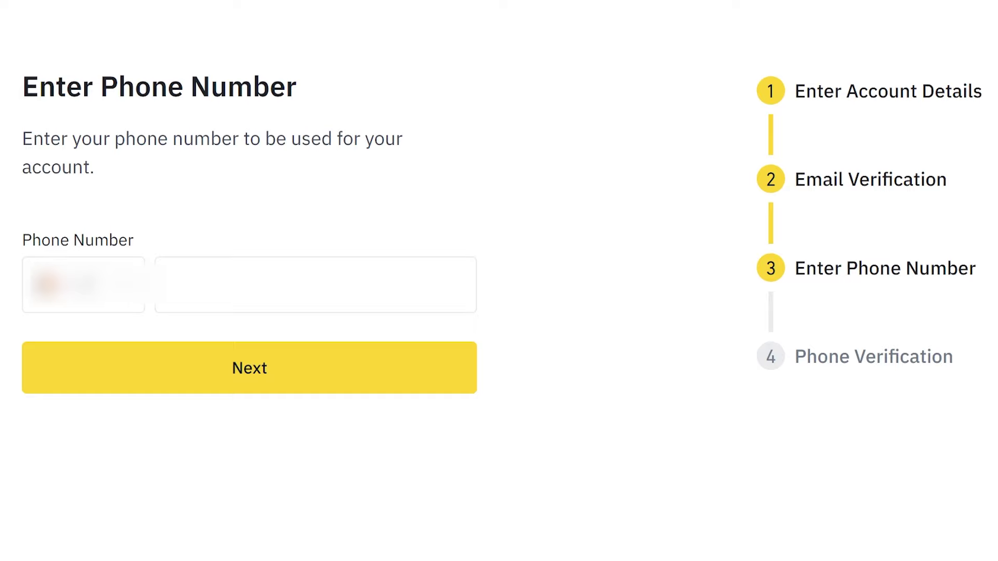
Enter the phone number and confirm it with the SMS verification code.
{"action": "left_click", "coordinate": [216, 270]}
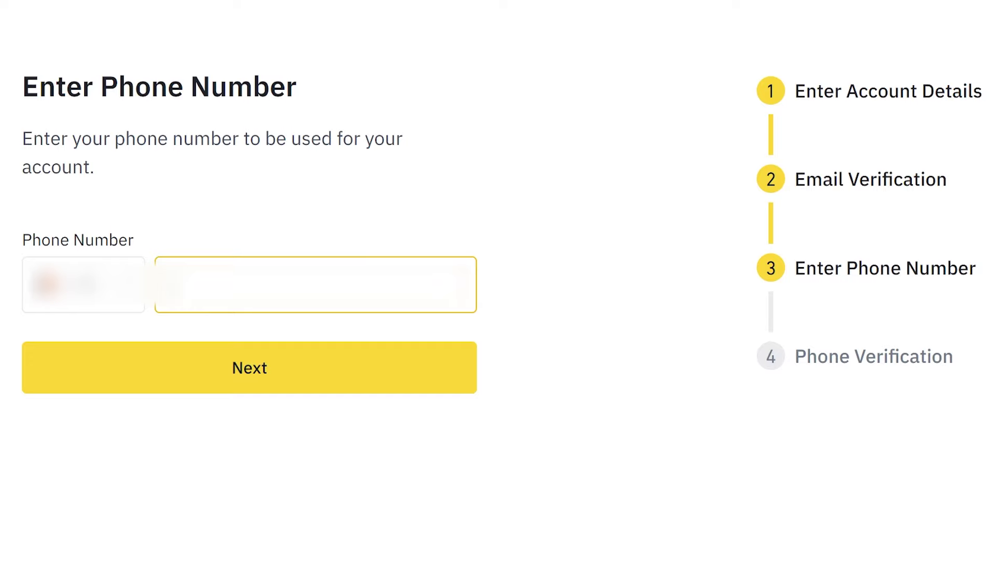
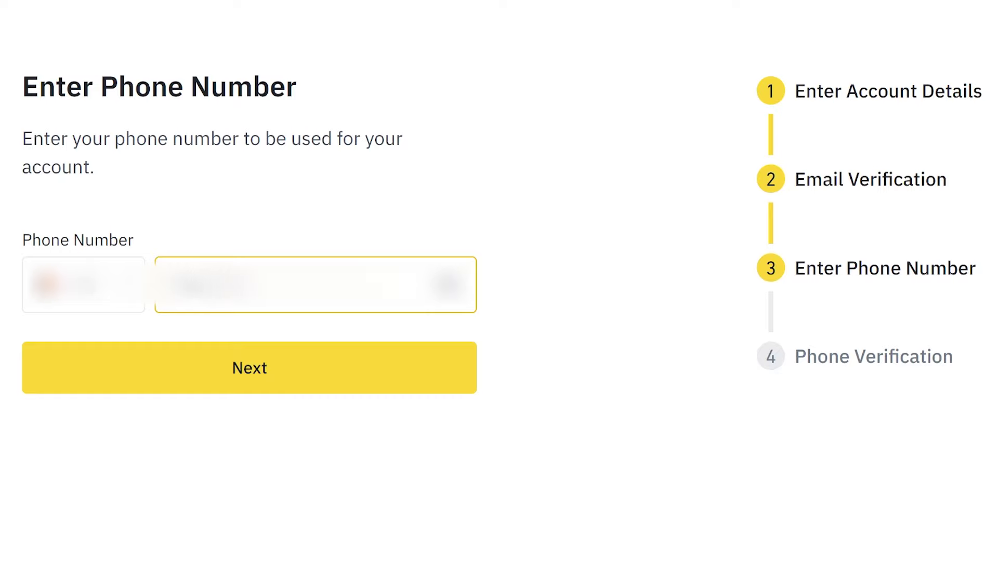
{"action": "left_click", "coordinate": [263, 382]}
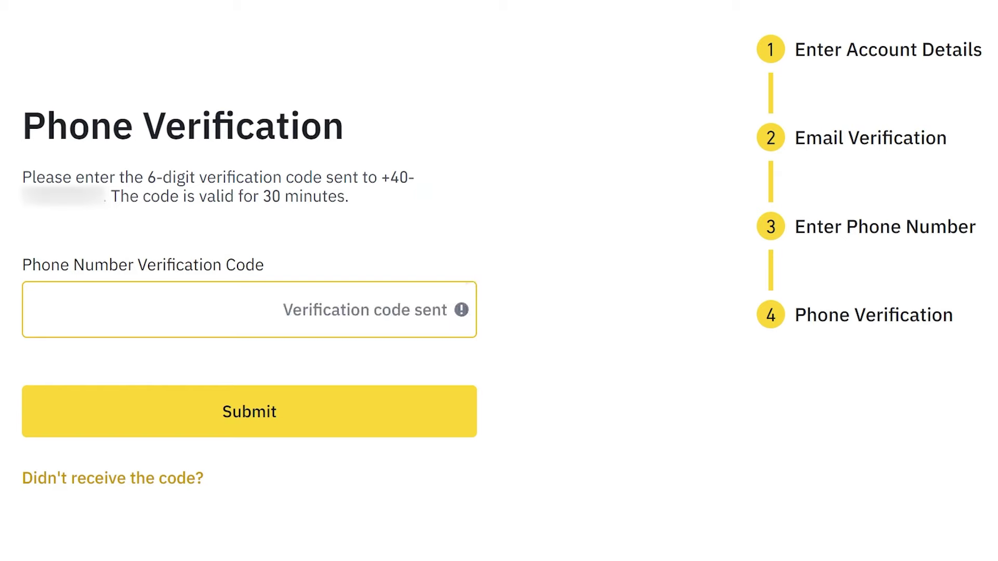
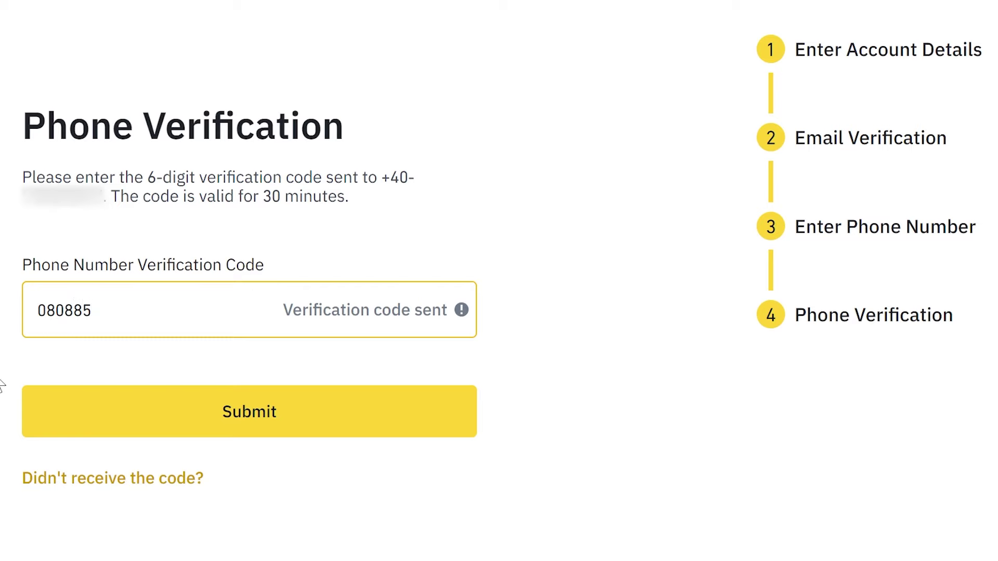
{"action": "left_click", "coordinate": [179, 426]}
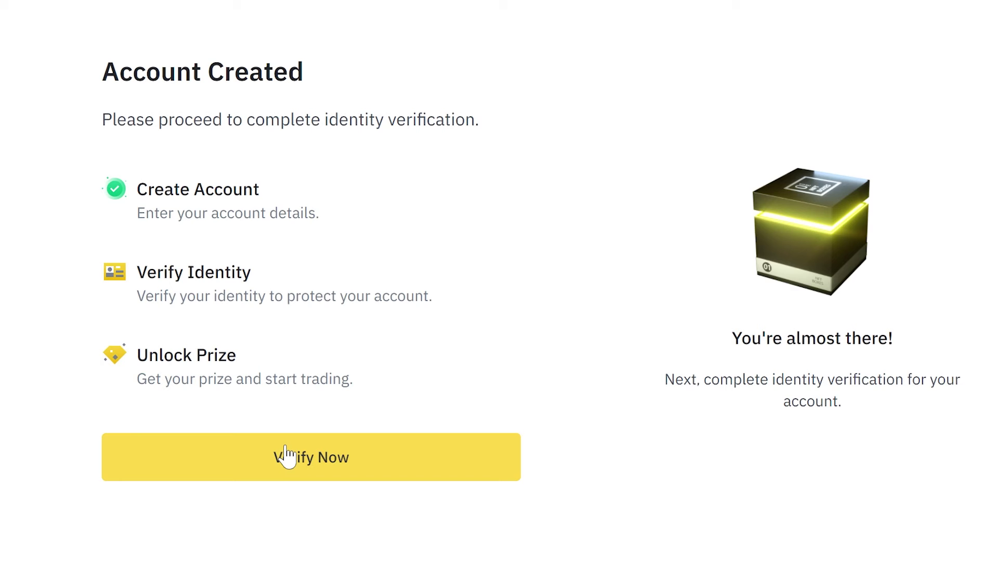
Start identity verification, entering the account holder's first name, last name and date of birth.
{"action": "left_click", "coordinate": [286, 457]}
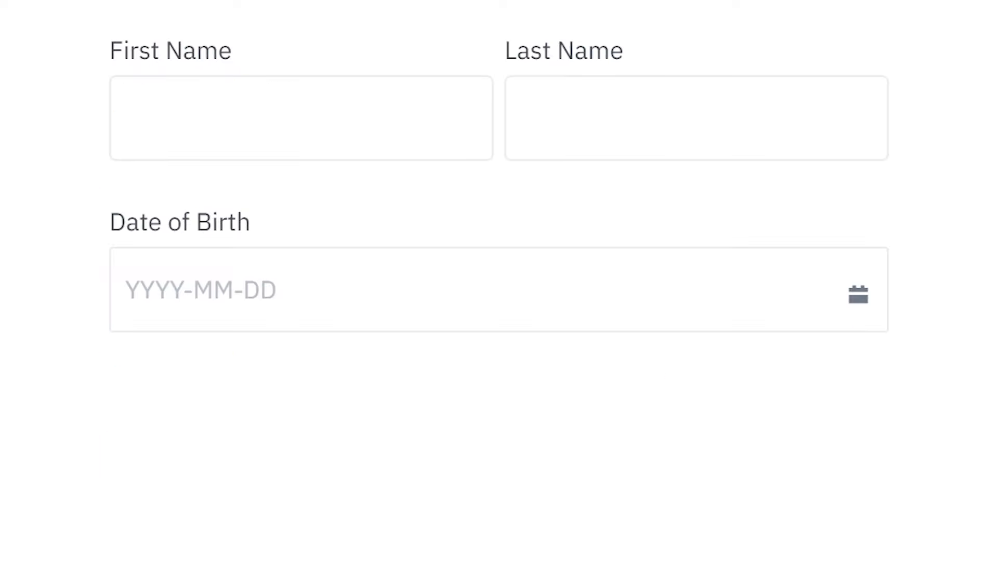
{"action": "left_click", "coordinate": [126, 118]}
{"action": "type", "text": "Cr"}
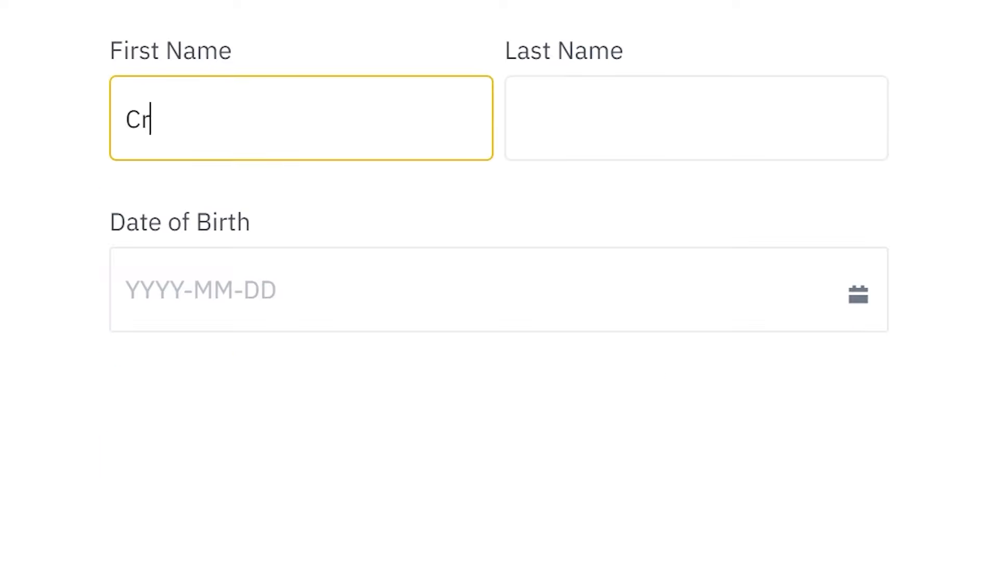
{"action": "type", "text": "yptomatics"}
{"action": "left_click", "coordinate": [521, 118]}
{"action": "type", "text": "Ac"}
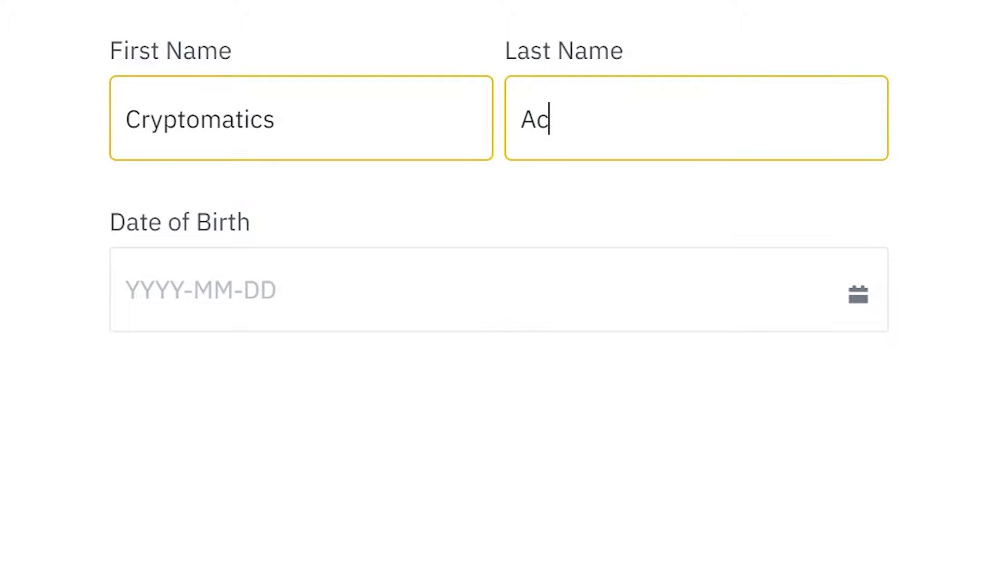
{"action": "type", "text": "counts"}
{"action": "left_click", "coordinate": [216, 299]}
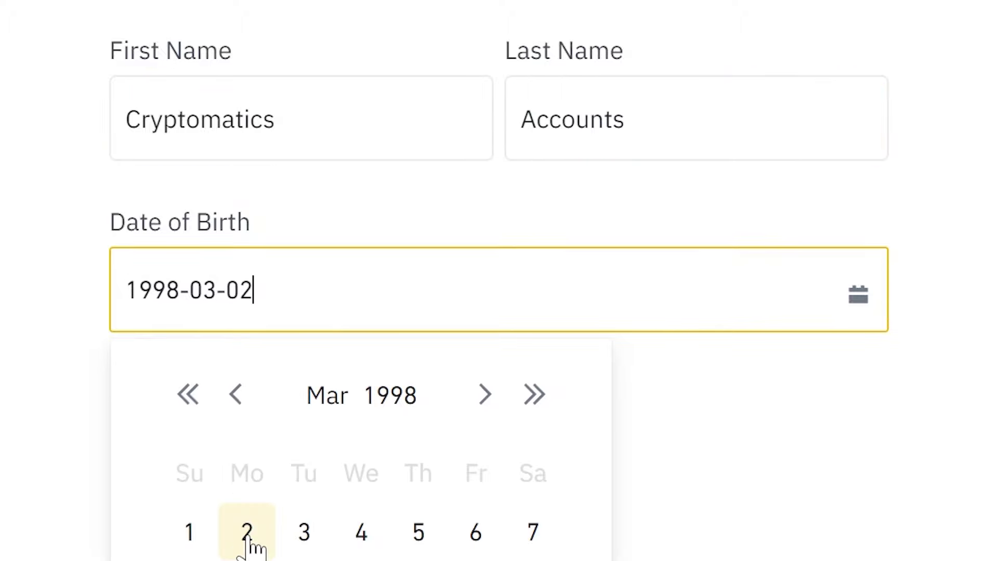
{"action": "key", "text": "BackSpace"}
{"action": "key", "text": "BackSpace"}
{"action": "key", "text": "Return"}
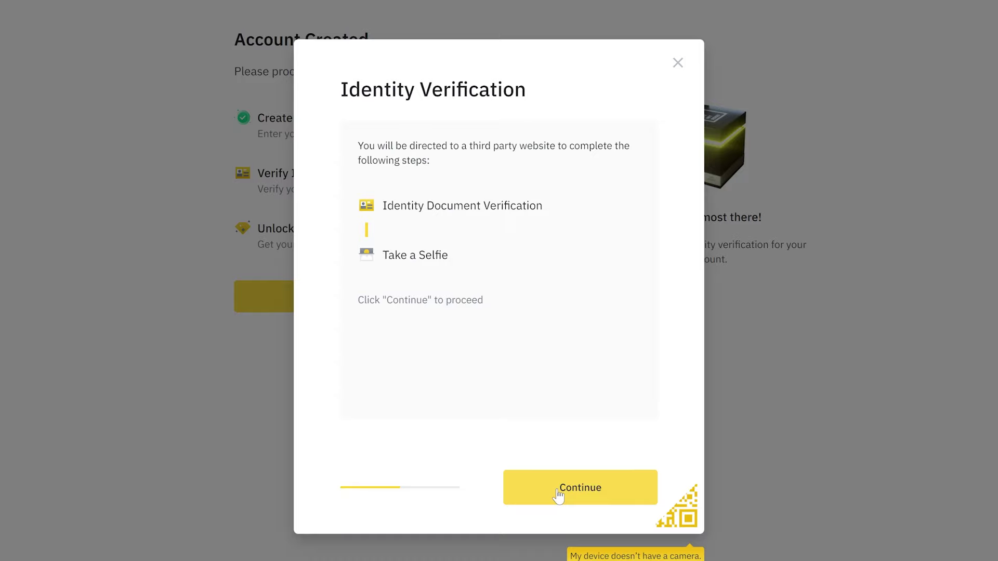
Continue to third-party verification to display the QR code for the mobile app.
{"action": "left_click", "coordinate": [558, 494]}
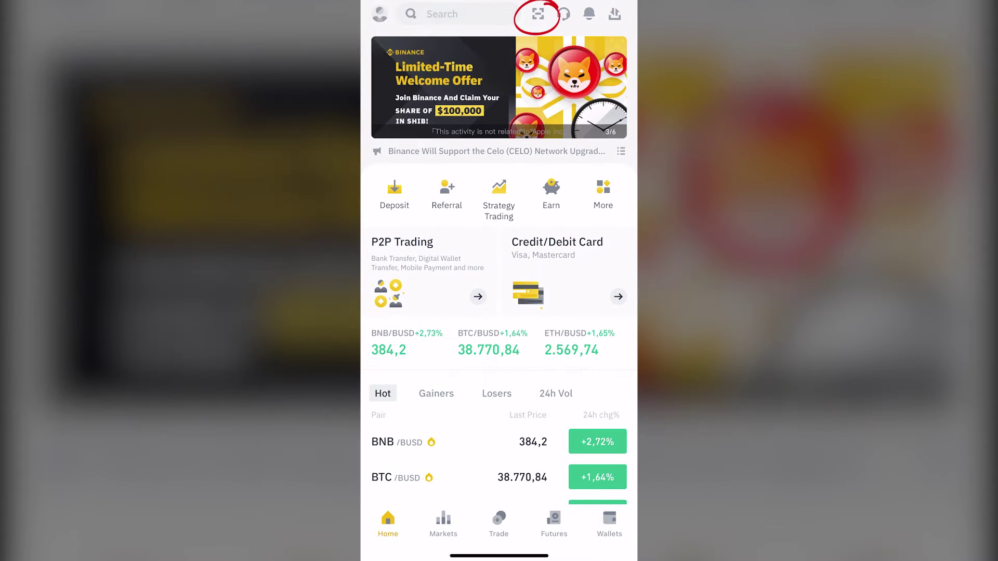
Scan the QR code, log in with email, puzzle and SMS code, and open identity verification.
{"action": "left_click", "coordinate": [538, 14]}
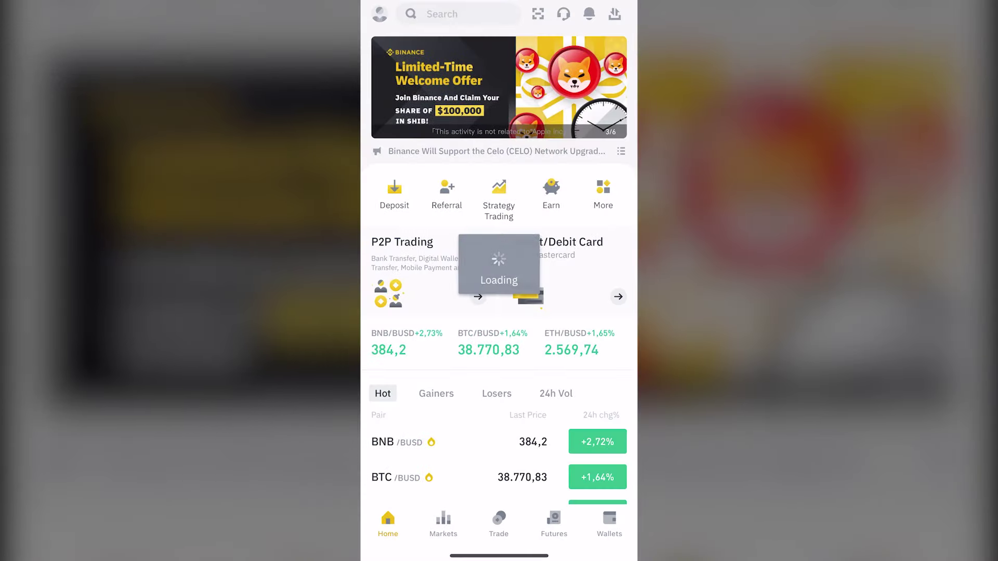
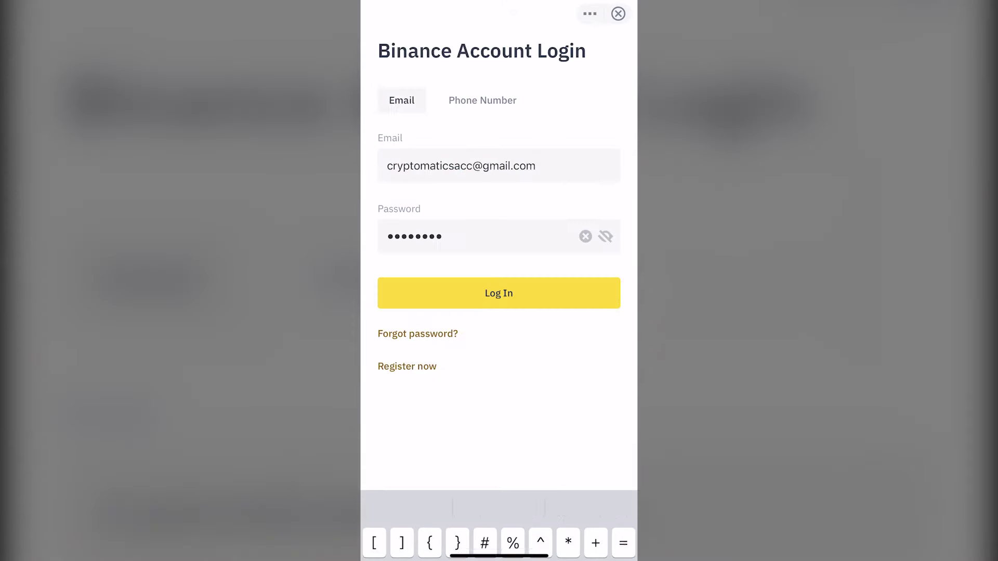
{"action": "left_click", "coordinate": [498, 293]}
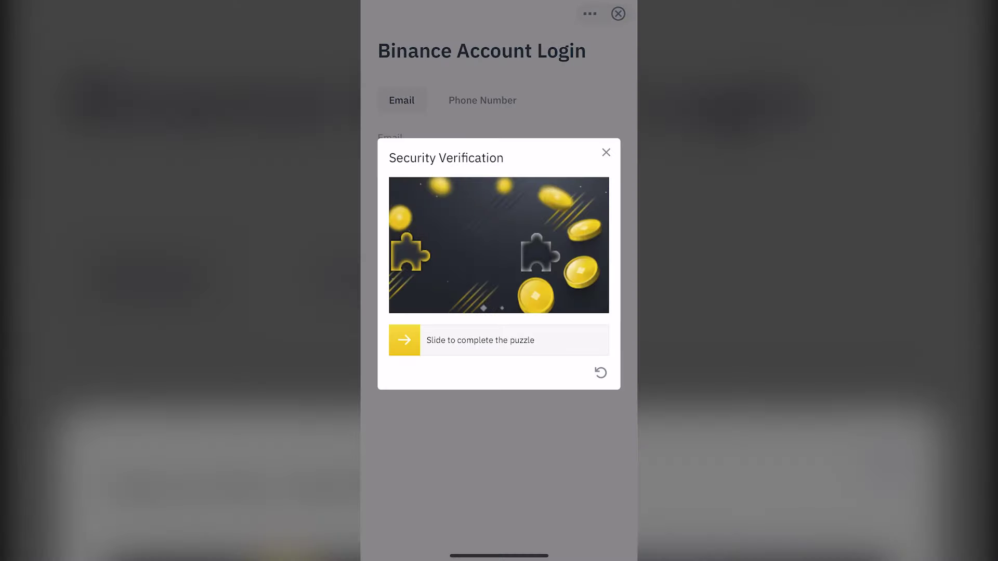
{"action": "left_click_drag", "start_coordinate": [404, 340], "coordinate": [539, 340]}
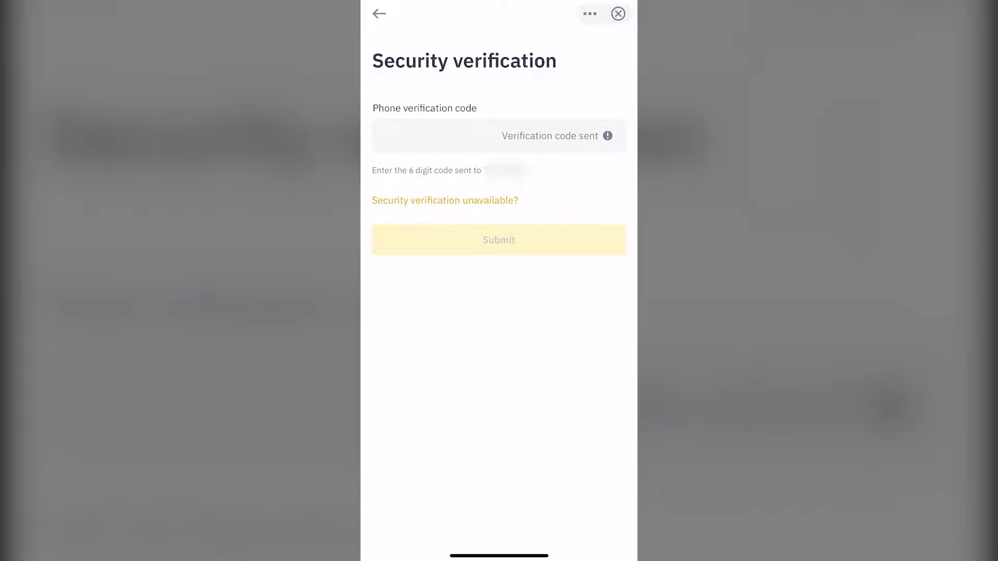
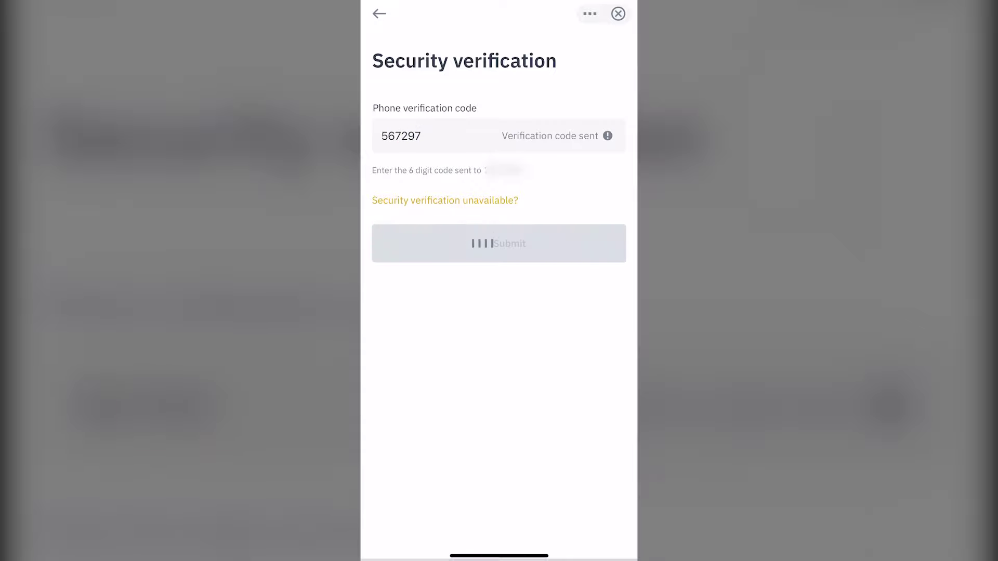
{"action": "left_click", "coordinate": [499, 297]}
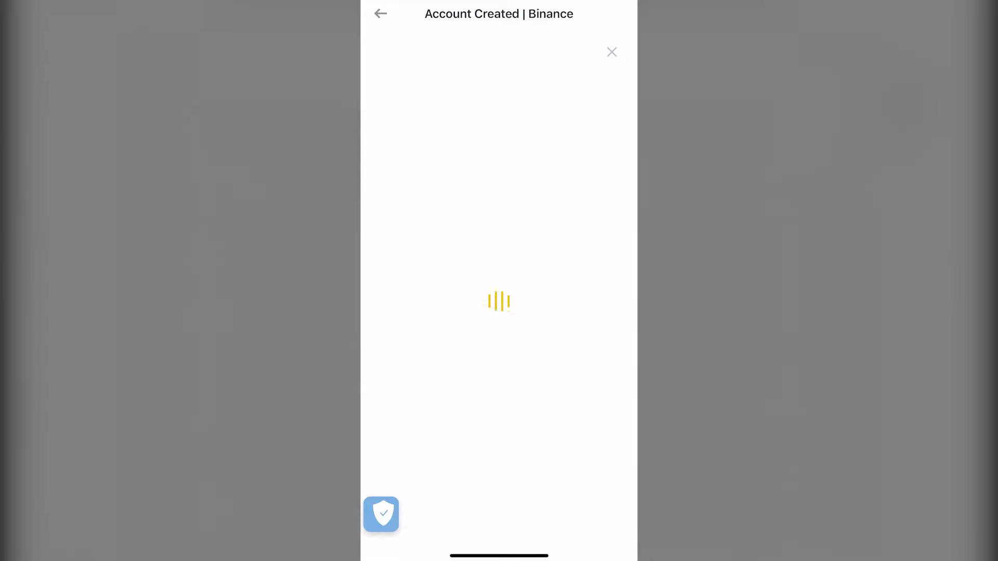
Choose ID Card as the document and upload its readable front photo.
{"action": "left_click", "coordinate": [498, 491]}
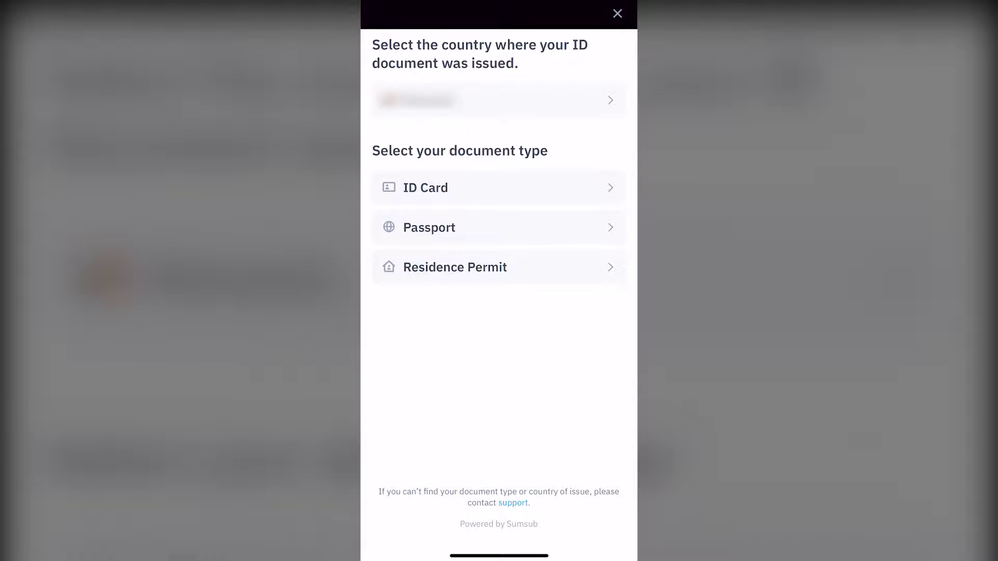
{"action": "left_click", "coordinate": [499, 188]}
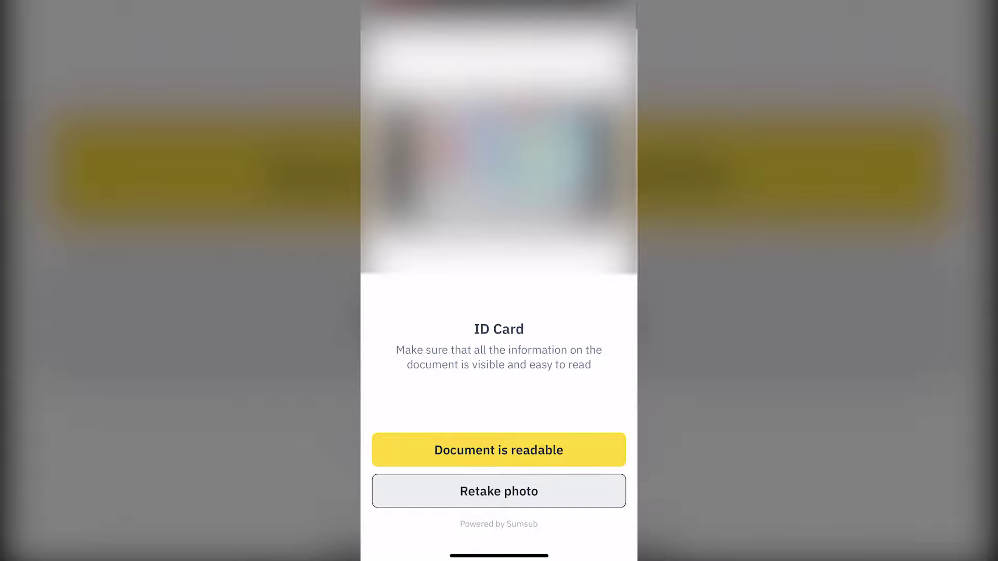
{"action": "left_click", "coordinate": [498, 450]}
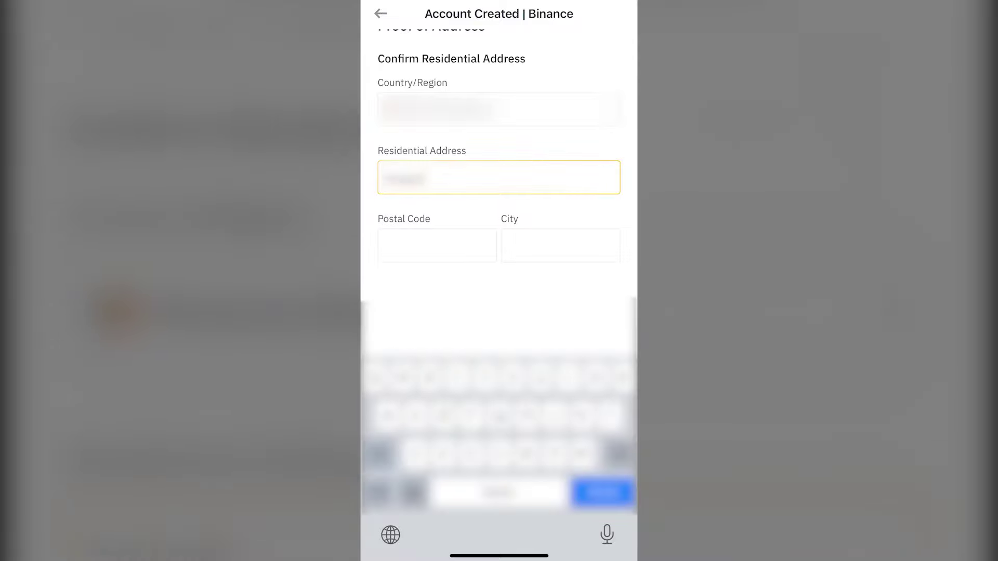
Enter the postal code and city for the residential address and continue.
{"action": "left_click", "coordinate": [436, 244]}
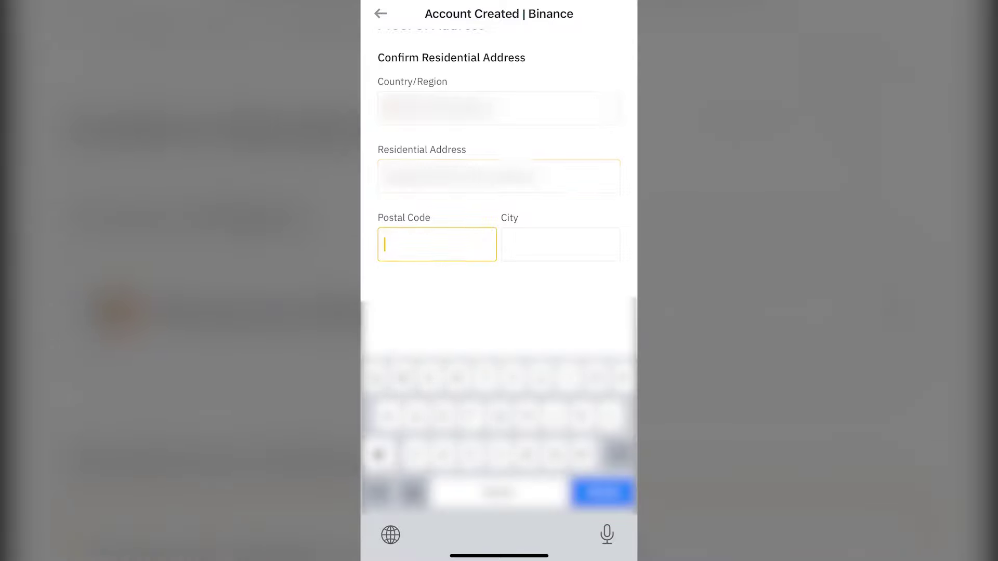
{"action": "type", "text": "12345"}
{"action": "left_click", "coordinate": [561, 178]}
{"action": "type", "text": "City"}
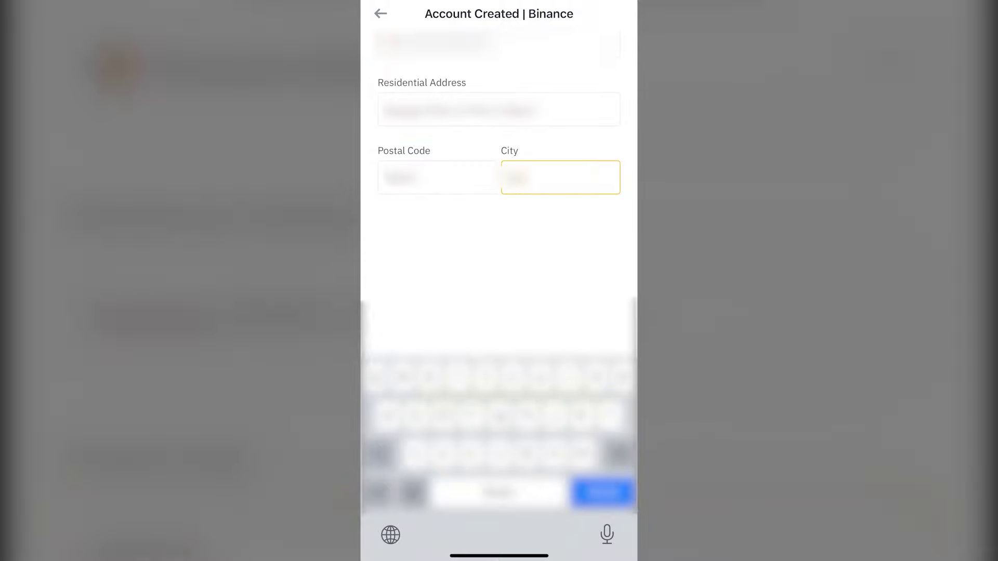
{"action": "key", "text": "Return"}
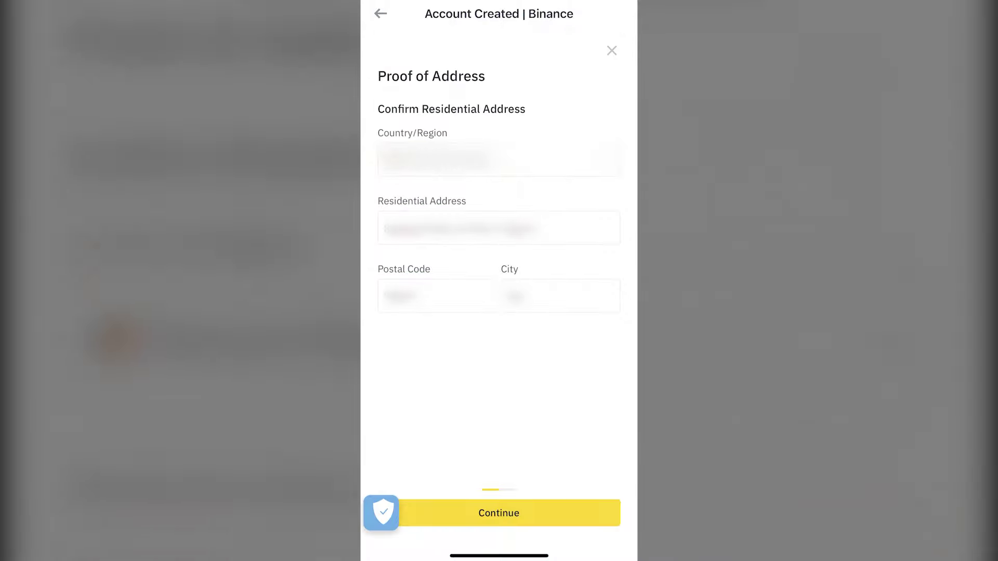
{"action": "left_click", "coordinate": [499, 515]}
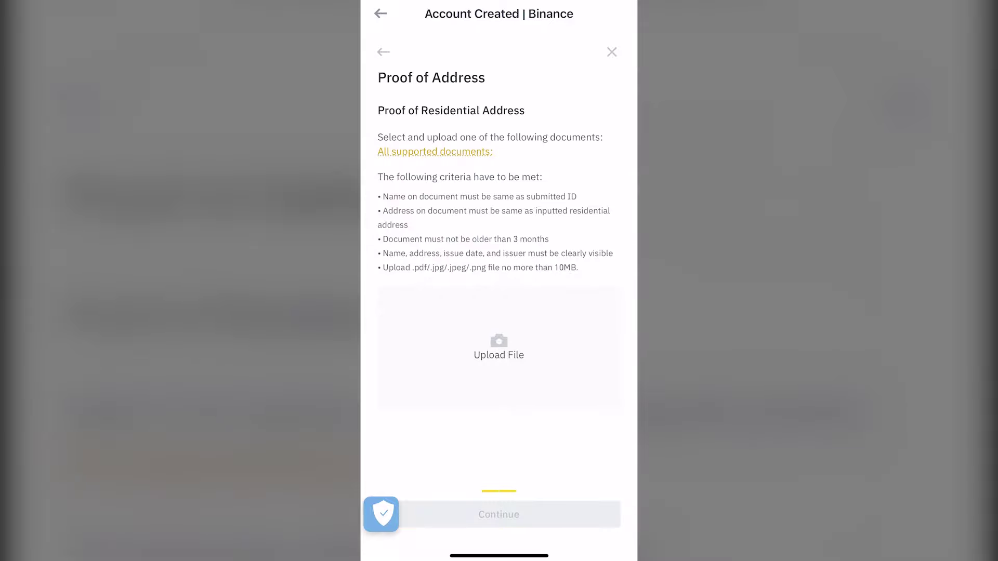
Take a photo of the proof-of-address document and use it as the upload.
{"action": "left_click", "coordinate": [499, 349]}
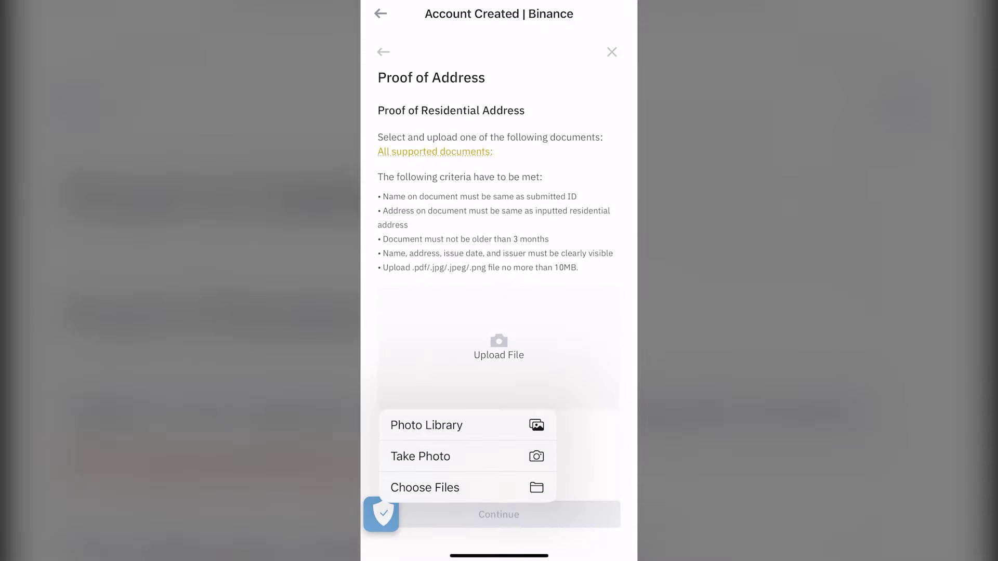
{"action": "left_click", "coordinate": [420, 457]}
{"action": "left_click", "coordinate": [499, 483]}
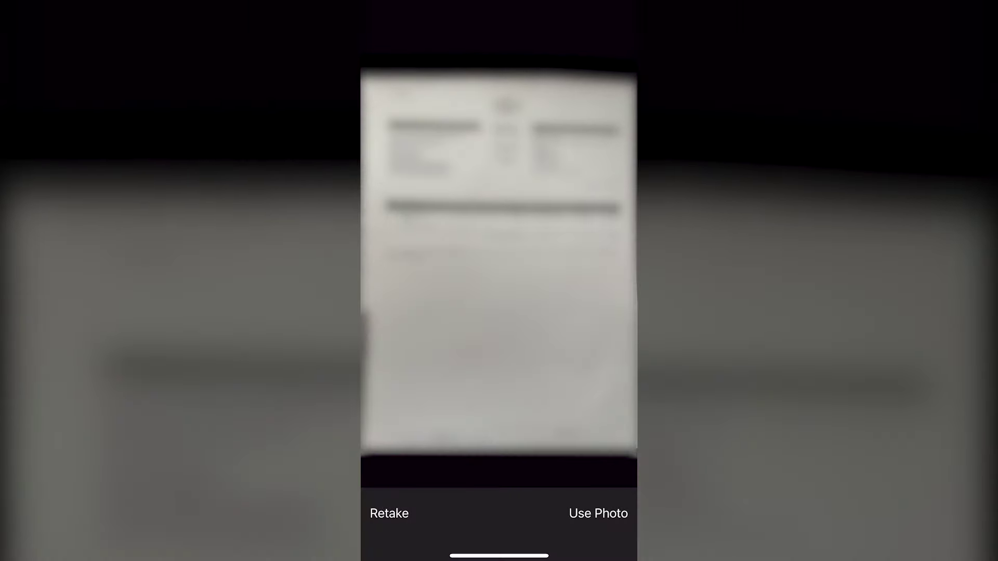
{"action": "left_click", "coordinate": [598, 514]}
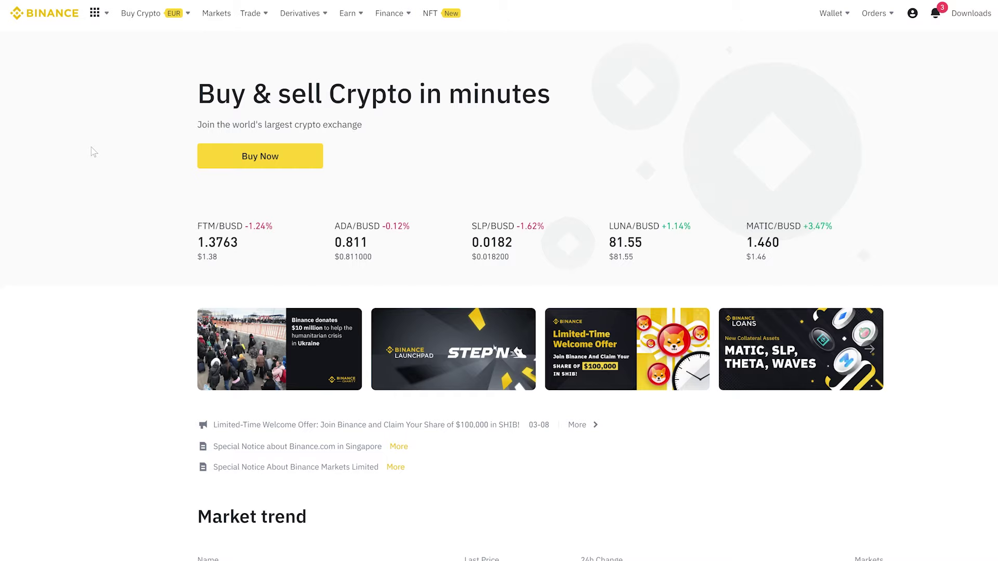
Start a Credit/Debit Card buy spending 20 USD for USDT and continue to payment.
{"action": "mouse_move", "coordinate": [190, 16]}
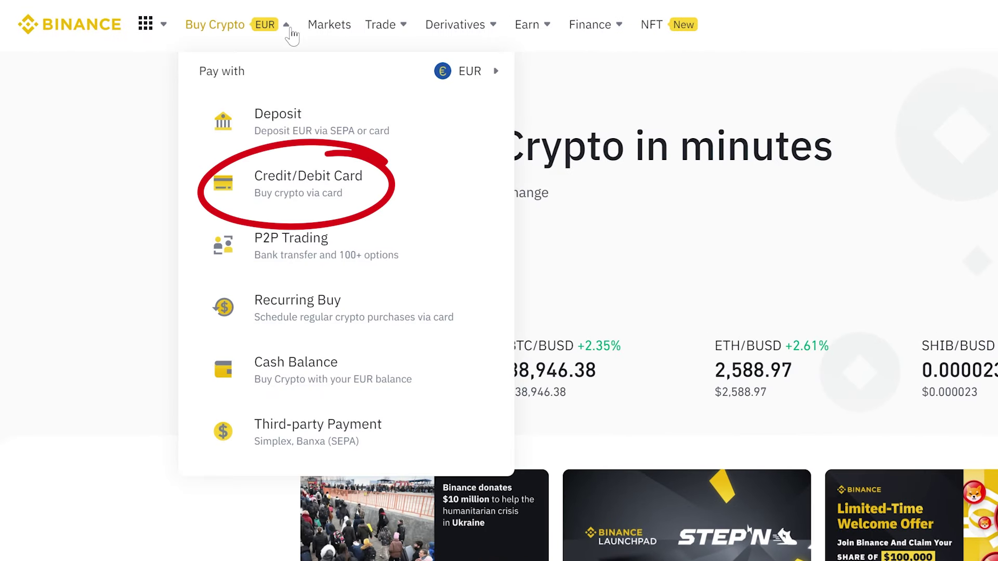
{"action": "left_click", "coordinate": [314, 183]}
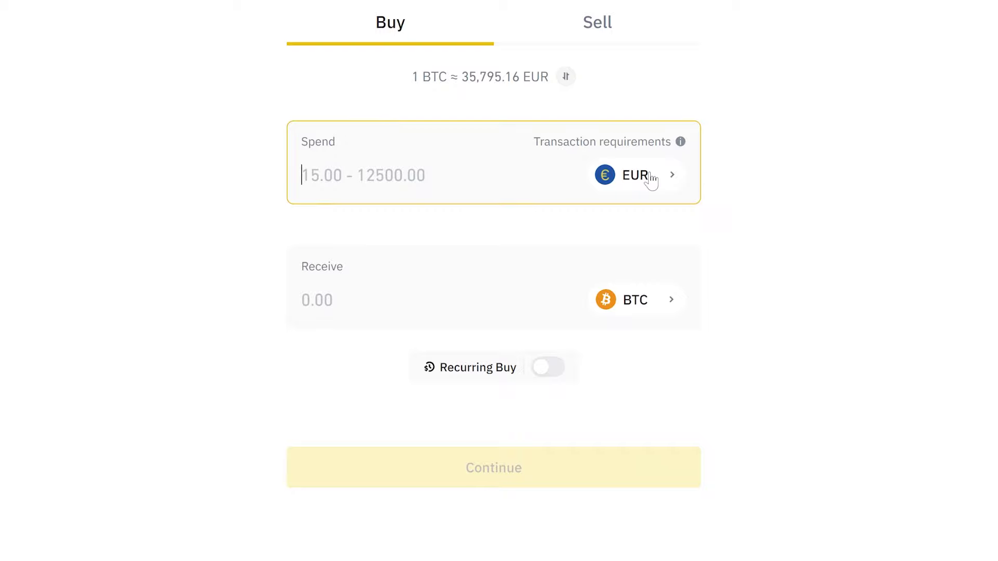
{"action": "left_click", "coordinate": [649, 177]}
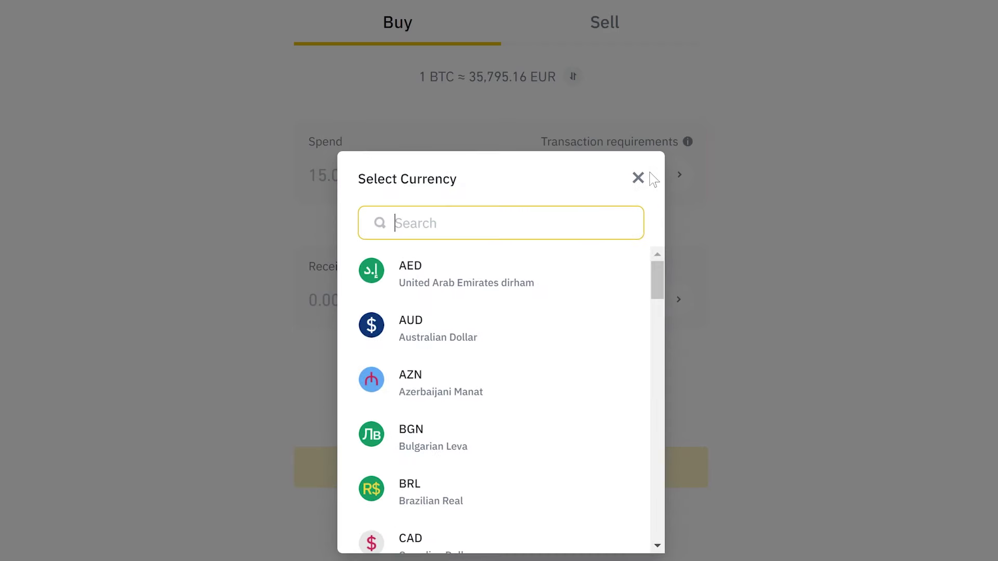
{"action": "type", "text": "USD"}
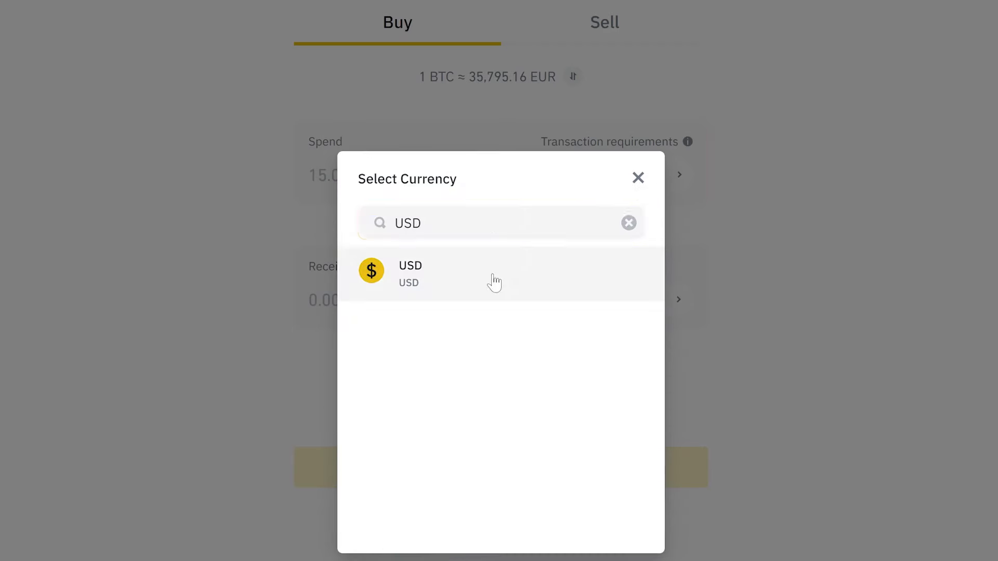
{"action": "left_click", "coordinate": [492, 280]}
{"action": "left_click", "coordinate": [629, 301]}
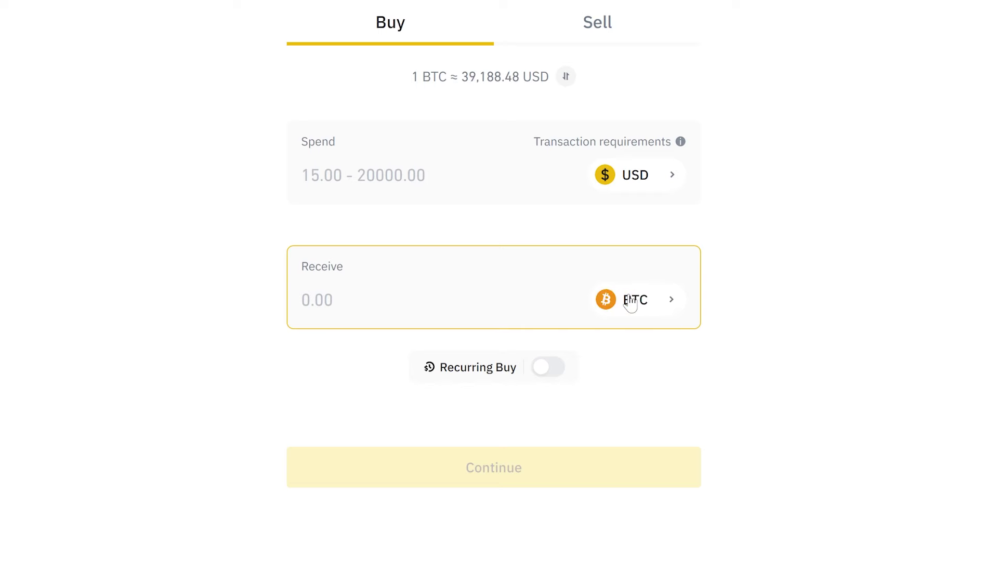
{"action": "left_click", "coordinate": [631, 304]}
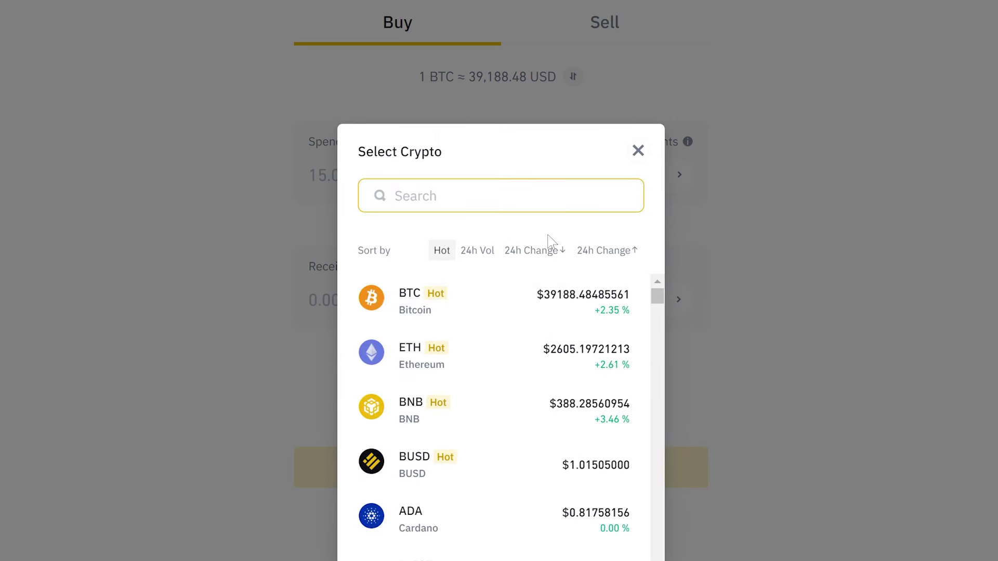
{"action": "type", "text": "USDT"}
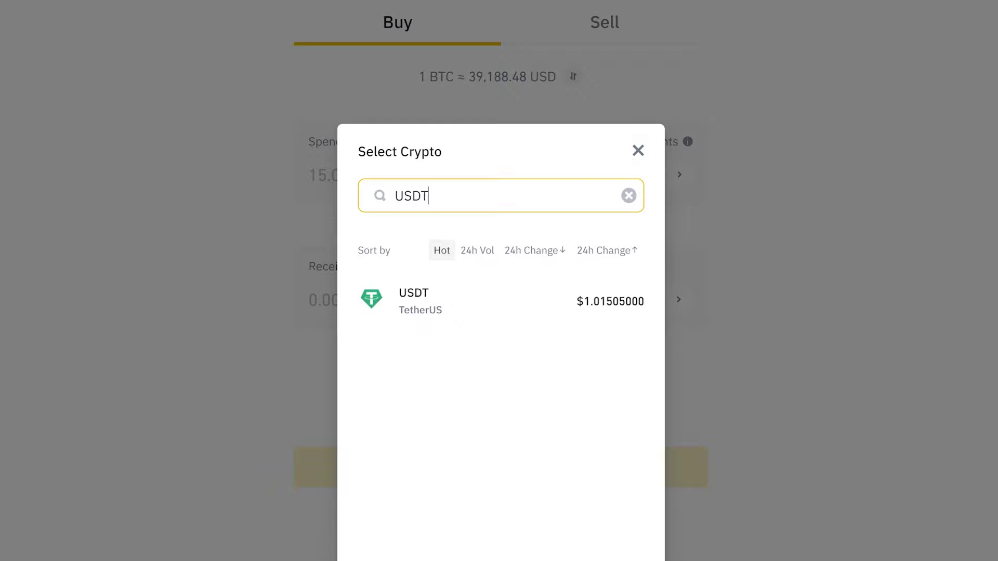
{"action": "left_click", "coordinate": [563, 299]}
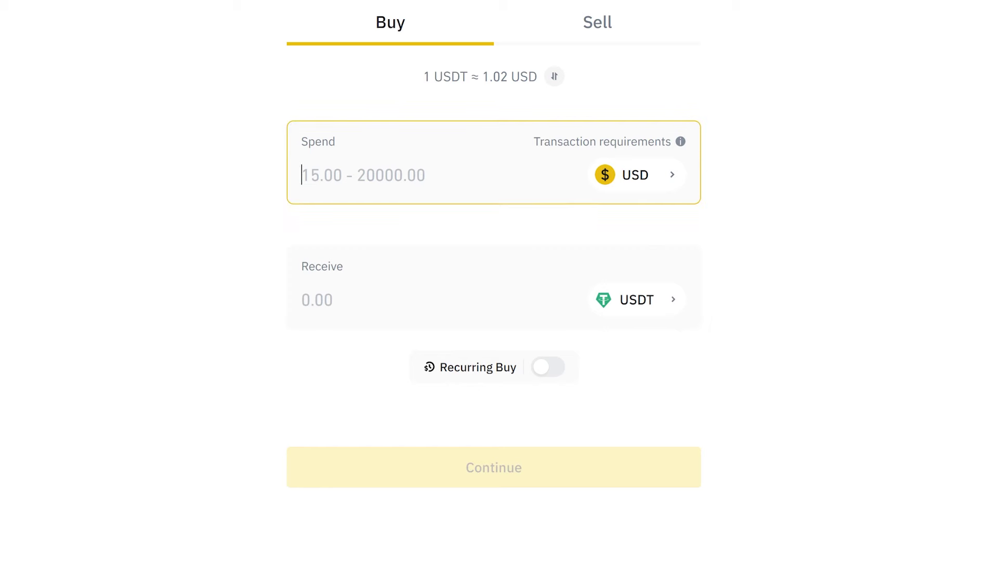
{"action": "type", "text": "20"}
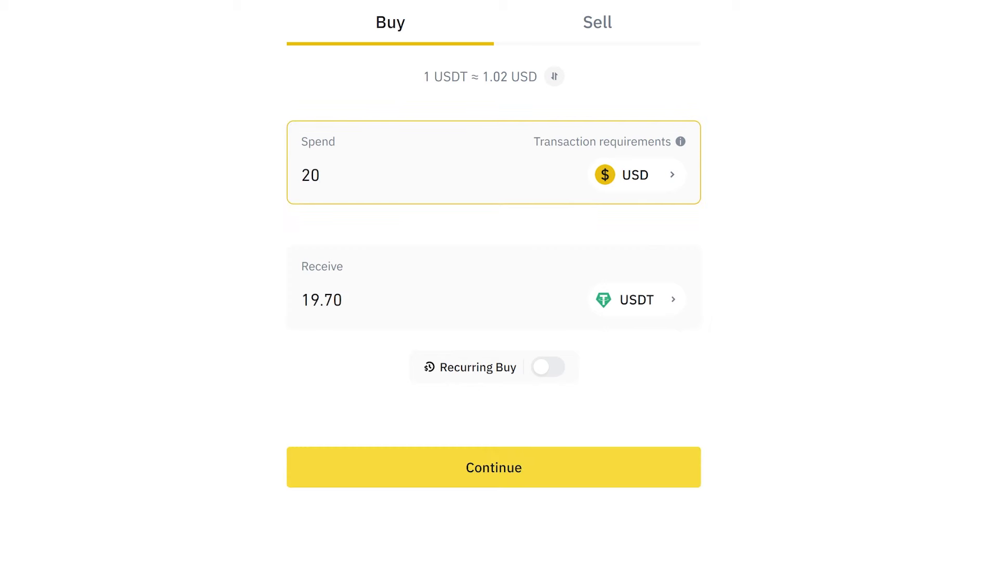
{"action": "left_click", "coordinate": [456, 465]}
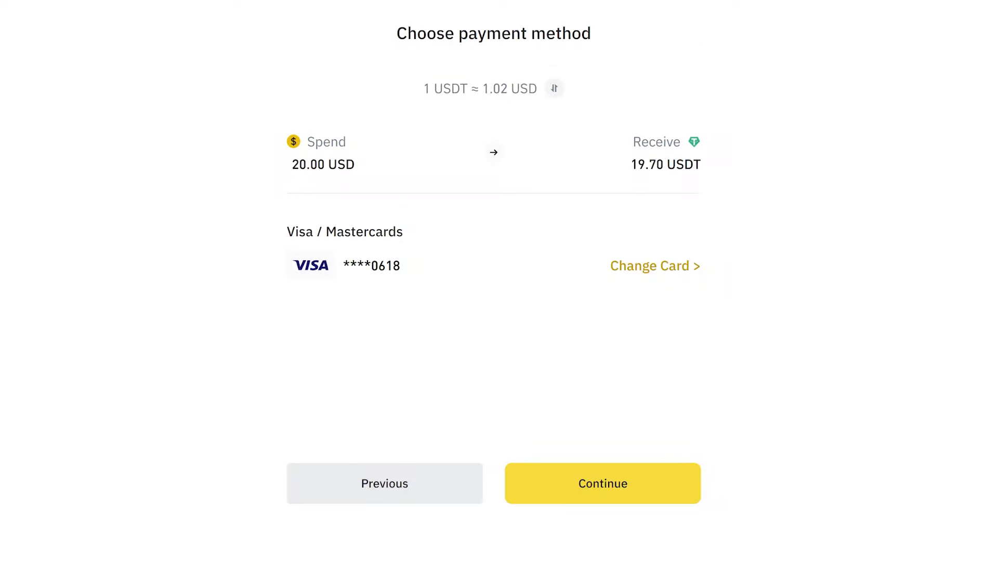
Pay for the 19.11724138 USDT with the saved Visa card, entering its CVV, and confirm the order.
{"action": "left_click", "coordinate": [606, 493]}
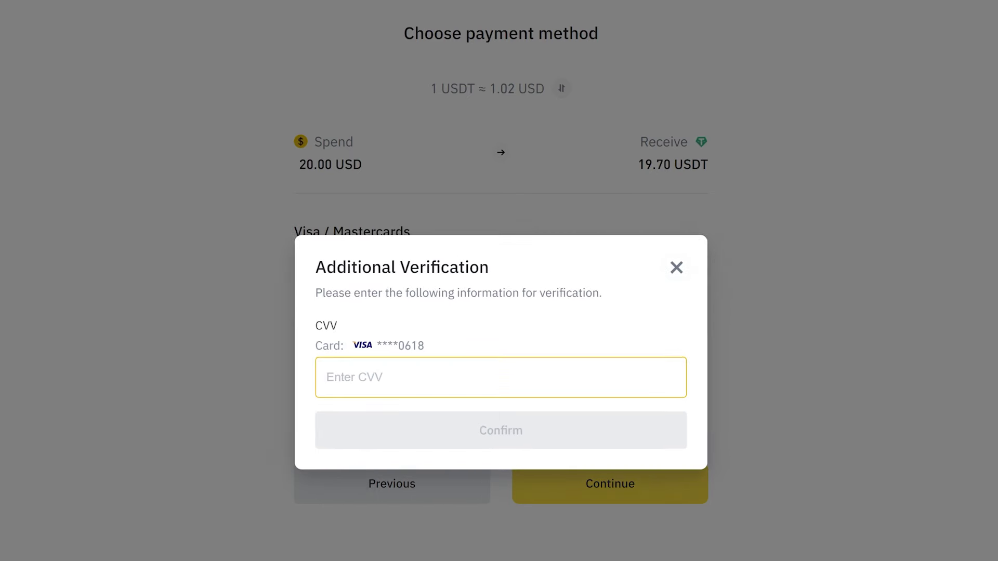
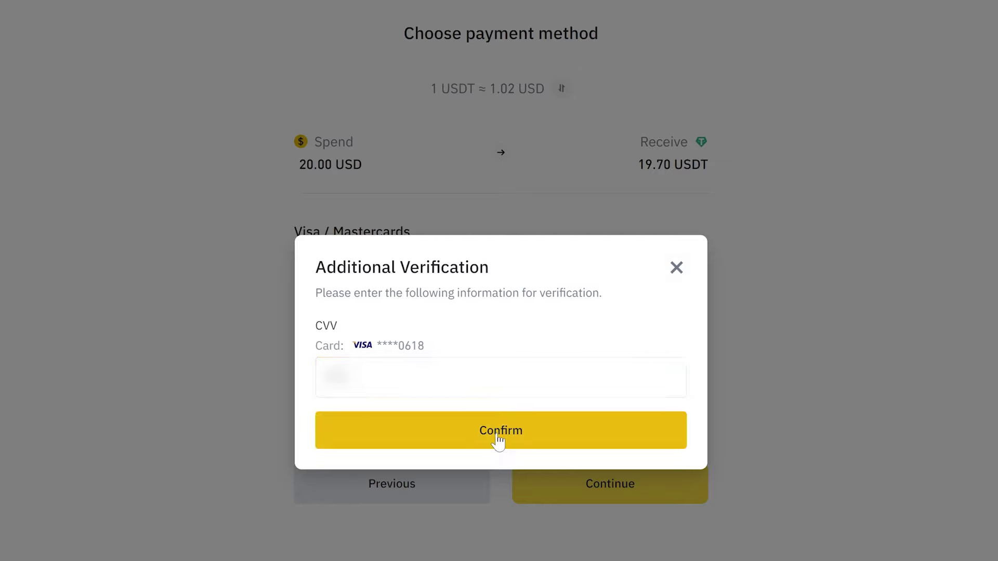
{"action": "left_click", "coordinate": [499, 439]}
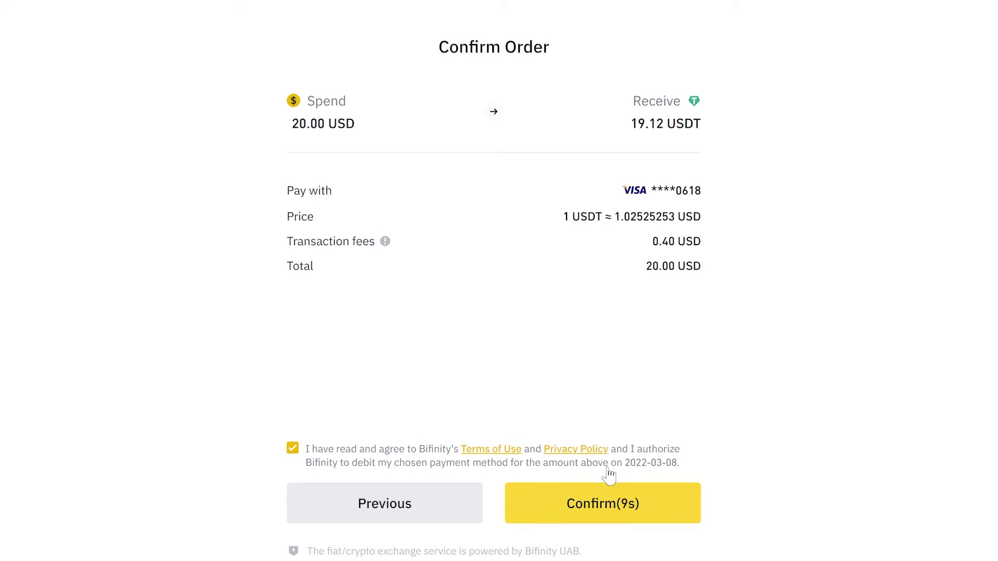
{"action": "left_click", "coordinate": [602, 504]}
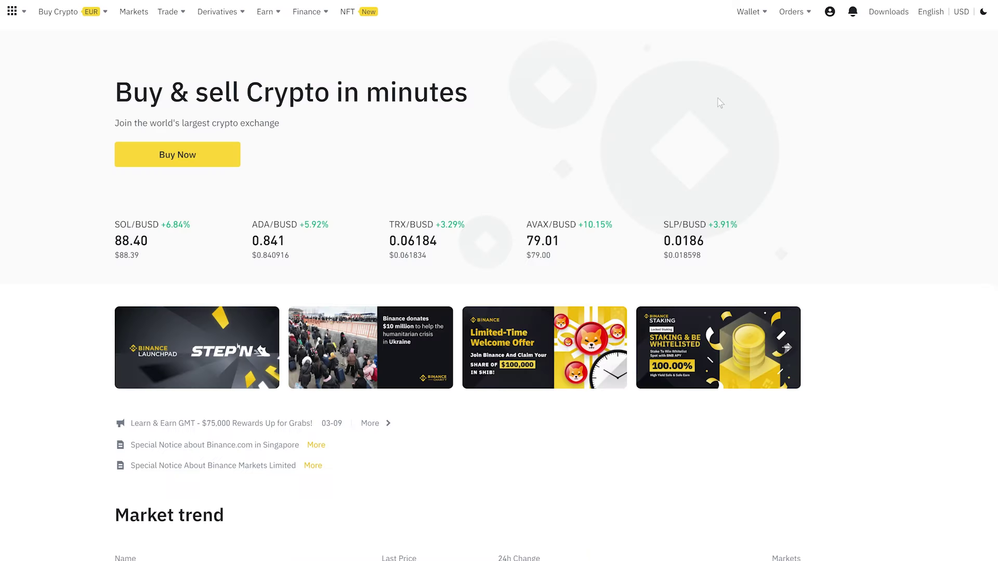
{"action": "mouse_move", "coordinate": [872, 11]}
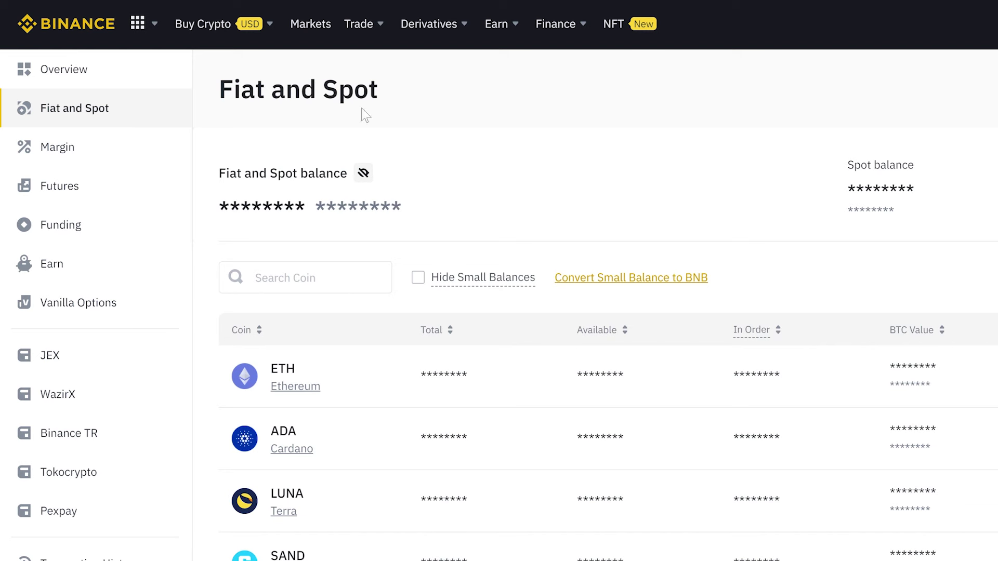
Open the ETH/USDT pair on the Classic spot trading page.
{"action": "mouse_move", "coordinate": [384, 32]}
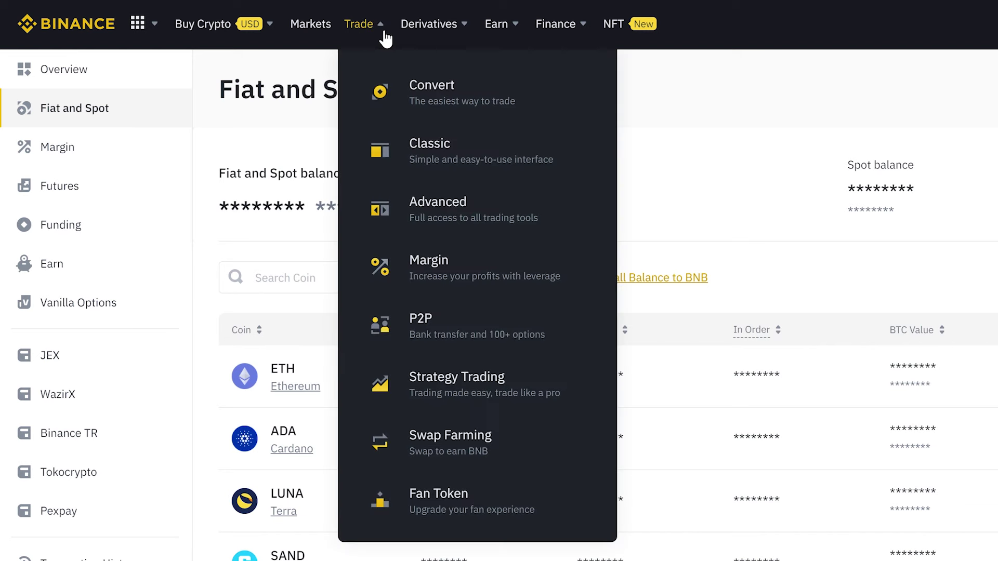
{"action": "left_click", "coordinate": [441, 156]}
{"action": "type", "text": "ETH"}
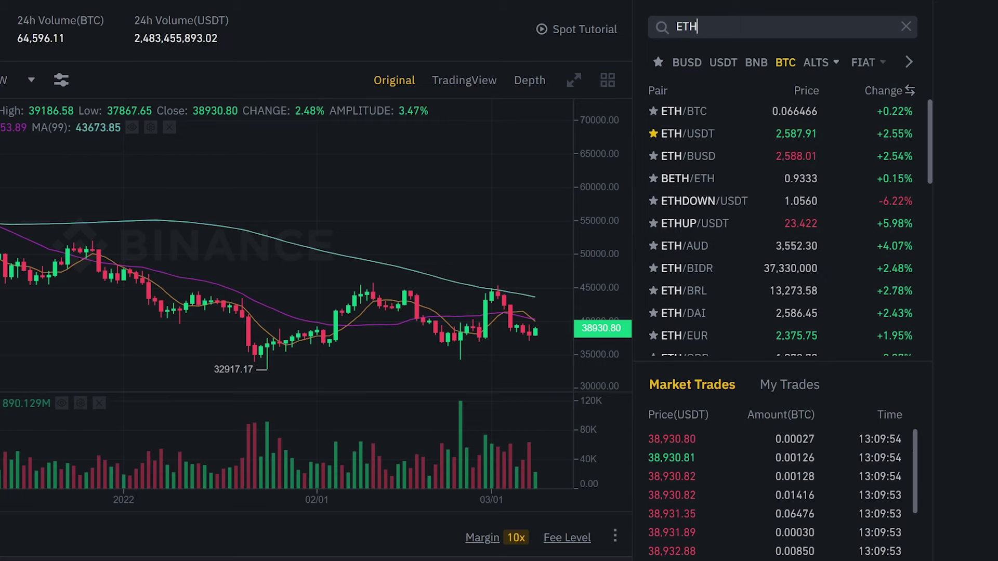
{"action": "left_click", "coordinate": [707, 135]}
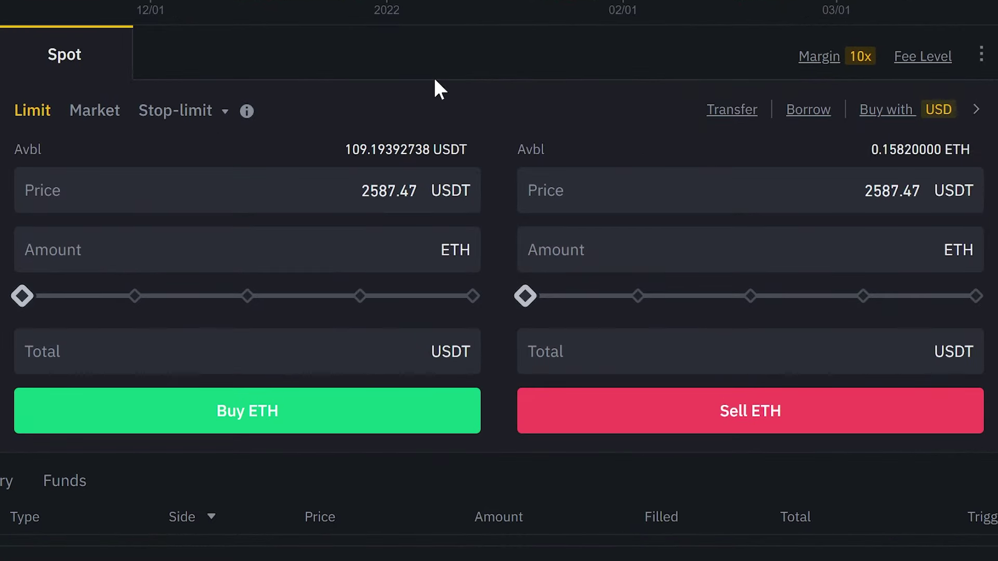
Place a limit buy of ETH with part of the USDT balance, then confirm the 0.17420000 ETH in Fiat and Spot.
{"action": "left_click", "coordinate": [388, 191]}
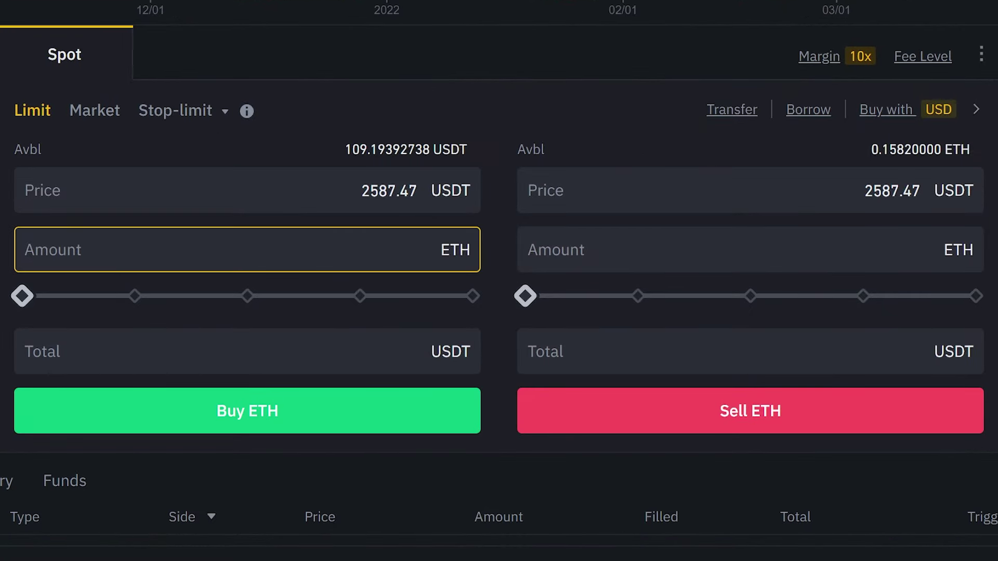
{"action": "left_click_drag", "start_coordinate": [22, 294], "coordinate": [192, 284]}
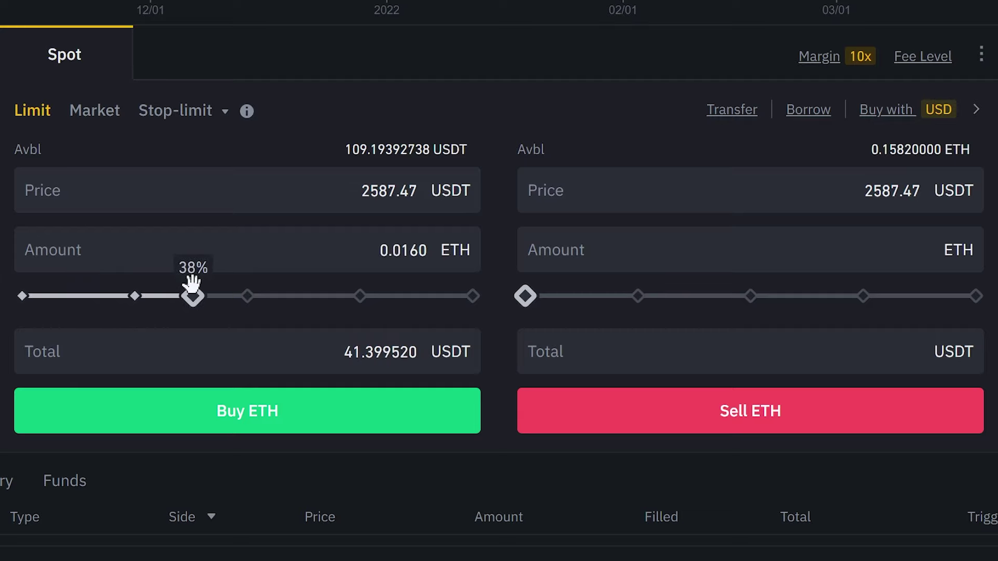
{"action": "left_click", "coordinate": [243, 415]}
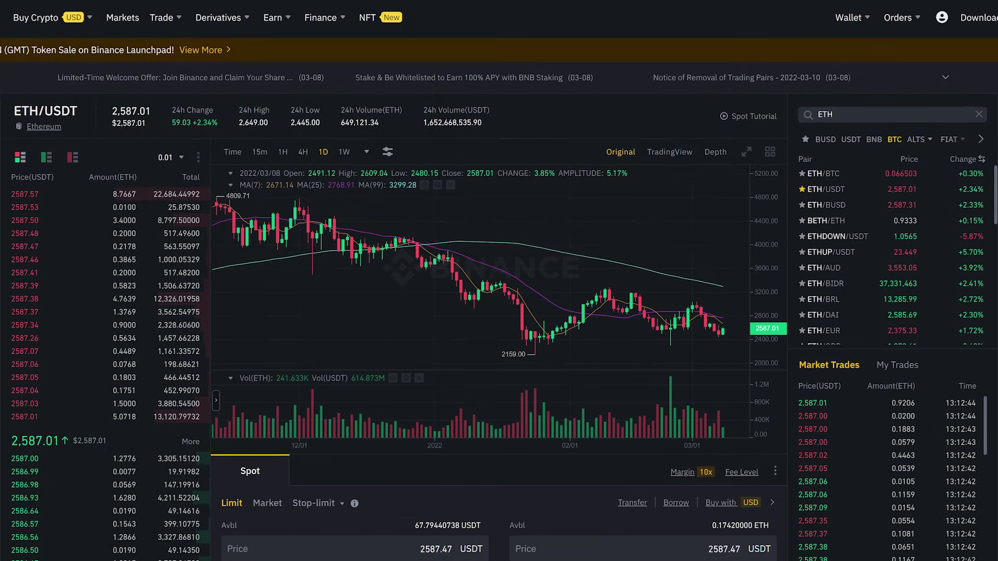
{"action": "mouse_move", "coordinate": [836, 44]}
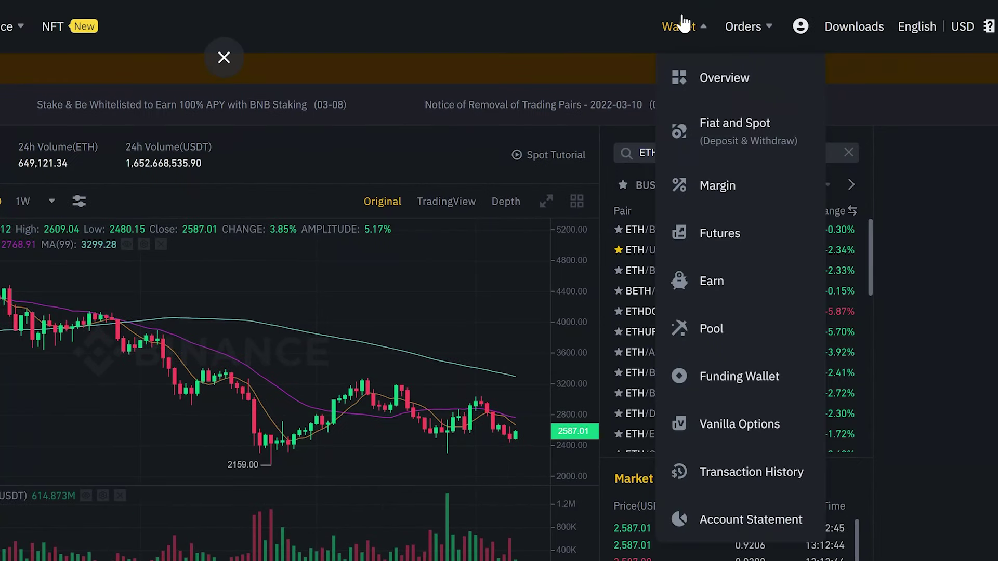
{"action": "left_click", "coordinate": [713, 136]}
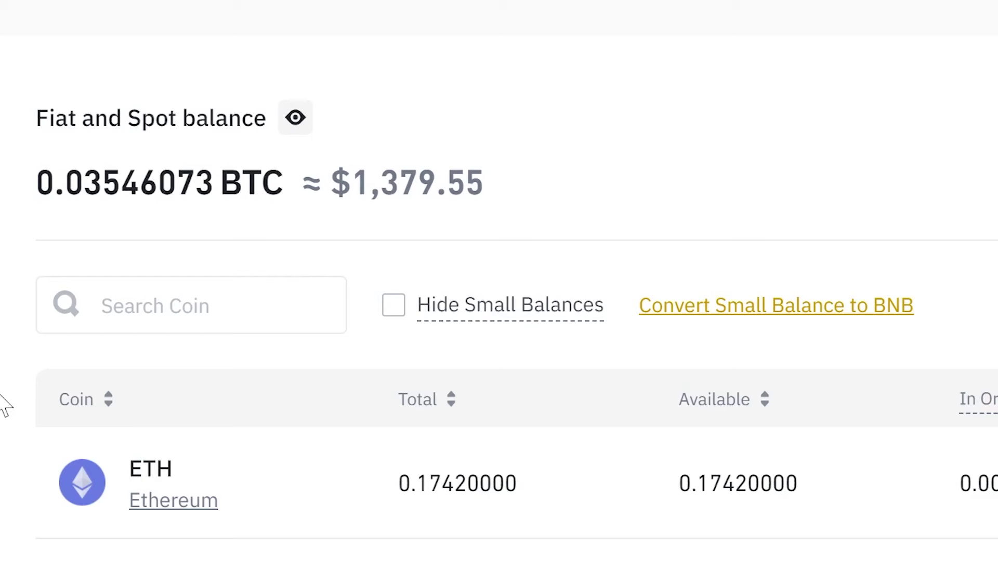